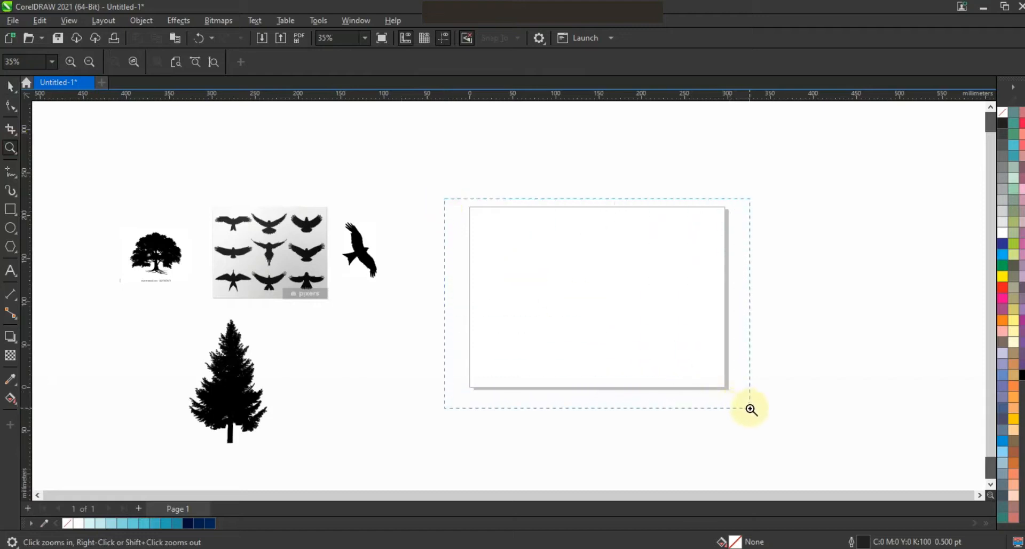
Draw a rectangle about 298 × 209 mm covering the page and fill it with the dark navy #000D37
left_click_drag(751, 409, 750, 409)
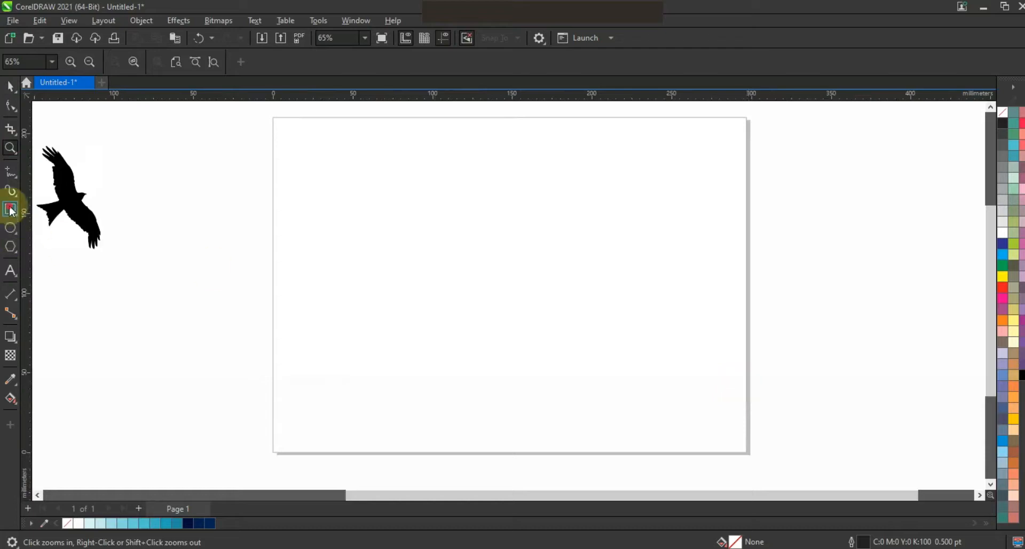
key("F6")
left_click_drag(272, 118, 747, 452)
left_click(10, 86)
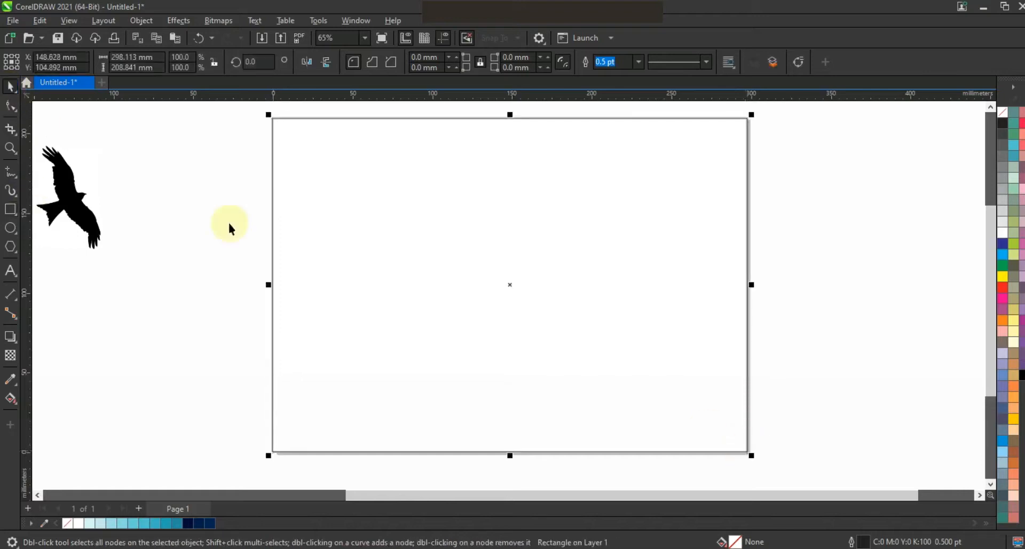
left_click(189, 523)
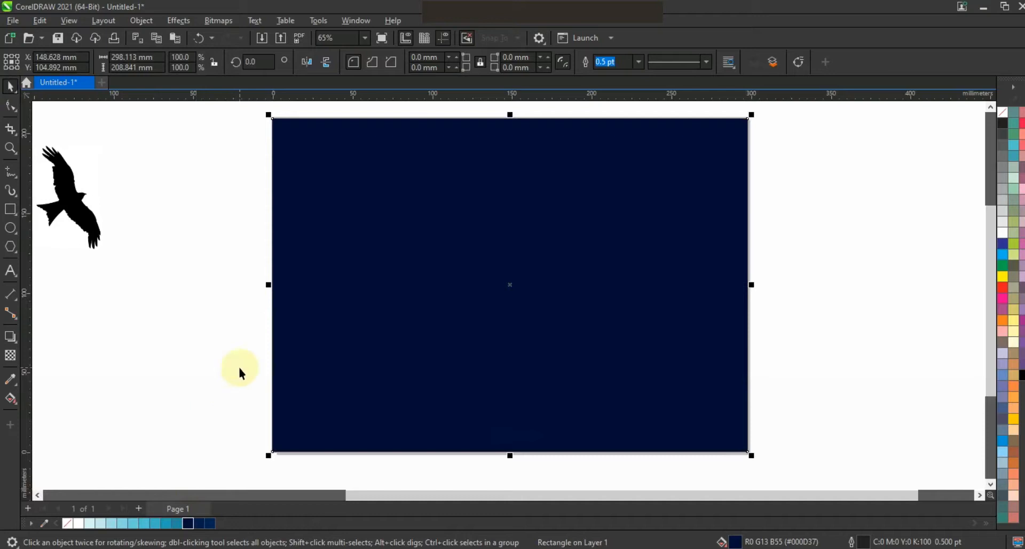
Give the rectangle an elliptical fountain fill in dark blue palette shades, radiating from near its centre toward the lower-right corner
left_click(10, 399)
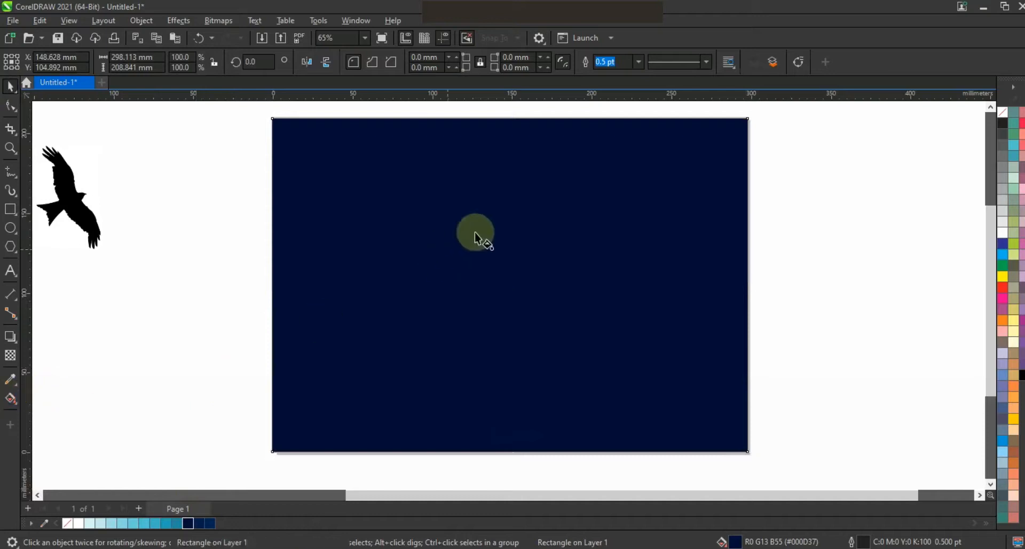
left_click_drag(474, 233, 589, 397)
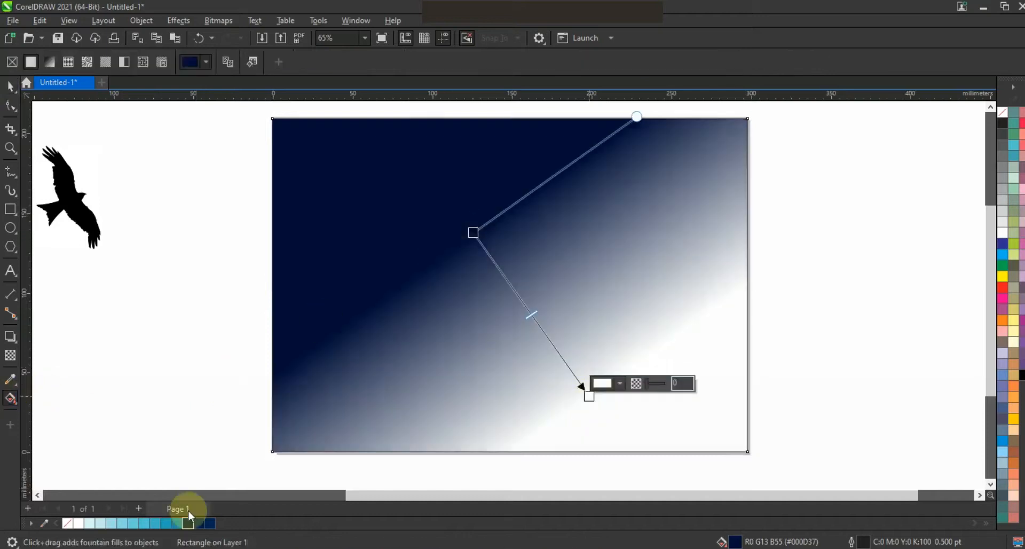
left_click_drag(199, 523, 524, 305)
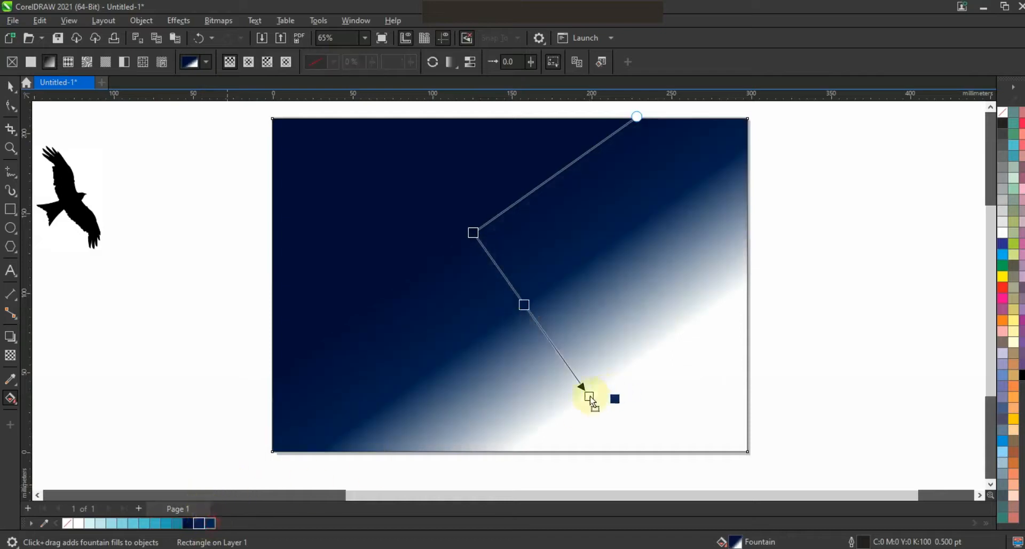
left_click_drag(644, 404, 589, 396)
left_click(244, 65)
left_click_drag(522, 291, 647, 415)
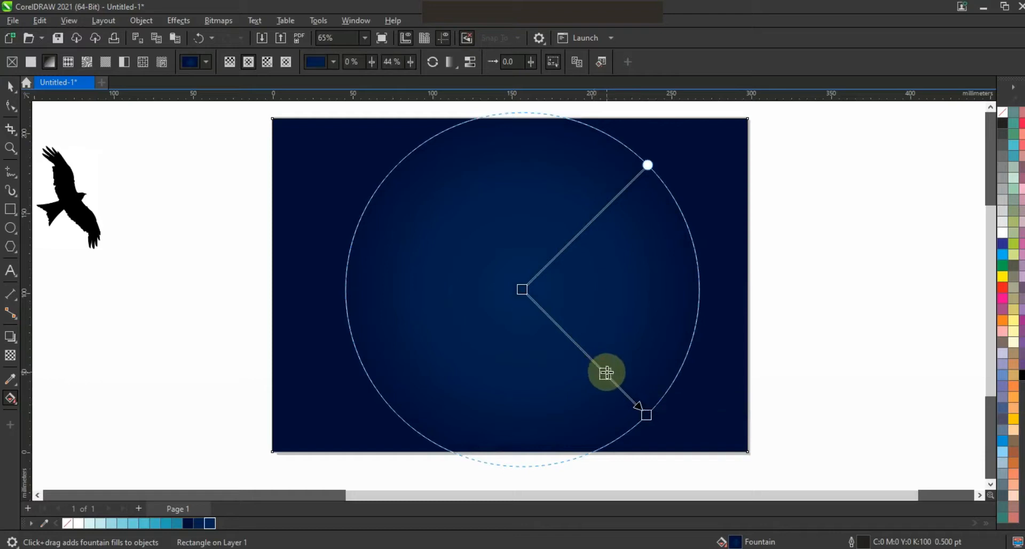
Set the centre colour of the rectangle's fountain fill to the brighter blue #093FA1
left_click(521, 289)
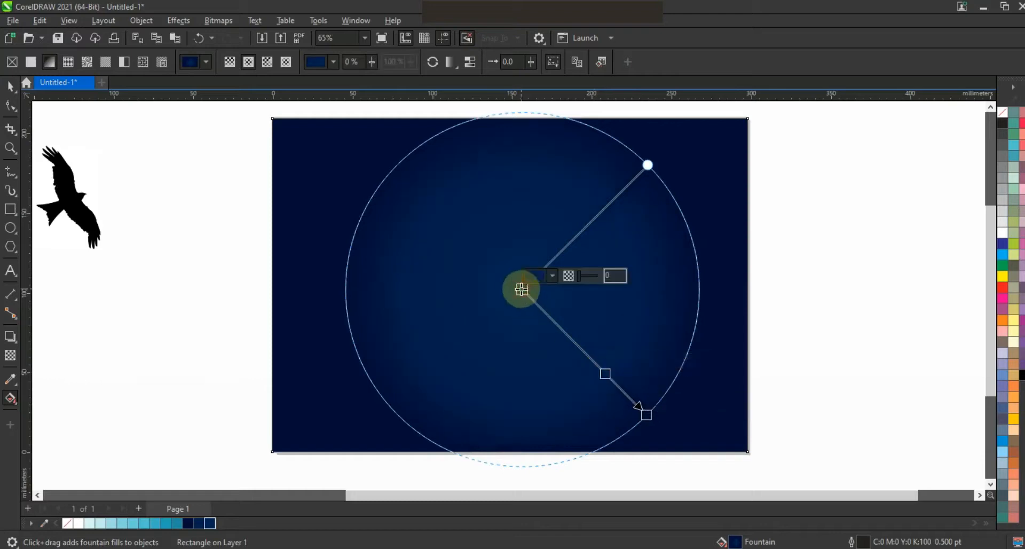
left_click(554, 275)
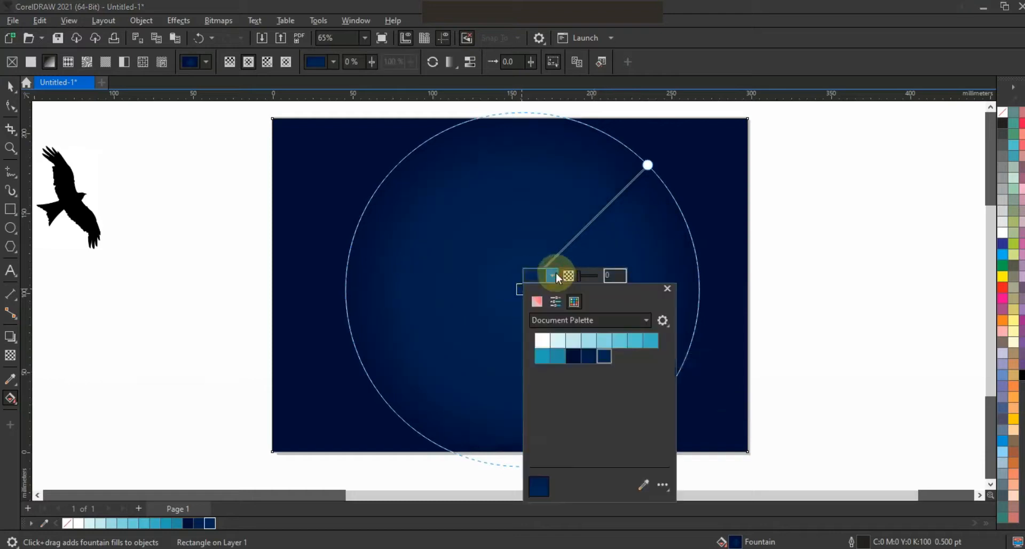
left_click(538, 301)
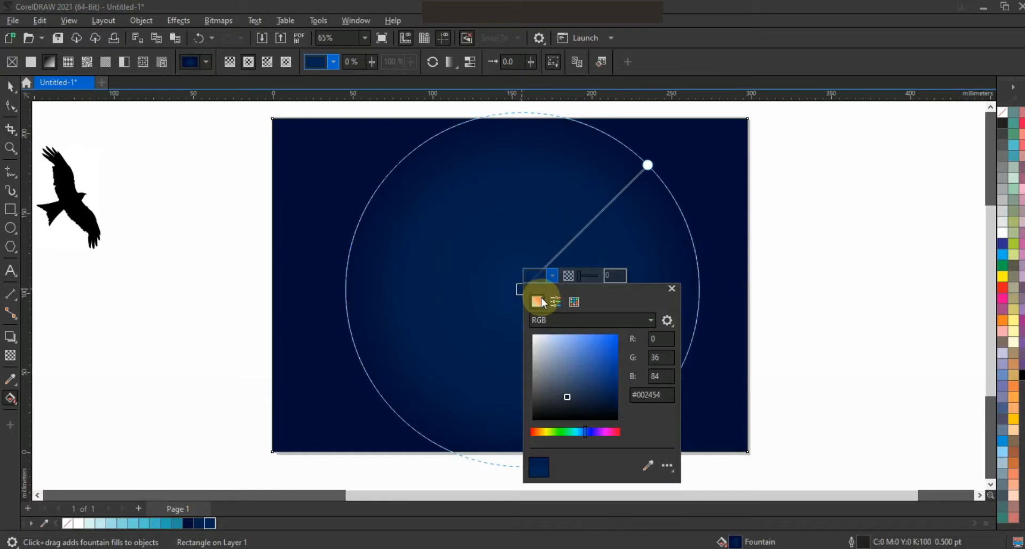
left_click(574, 391)
left_click_drag(575, 392, 610, 366)
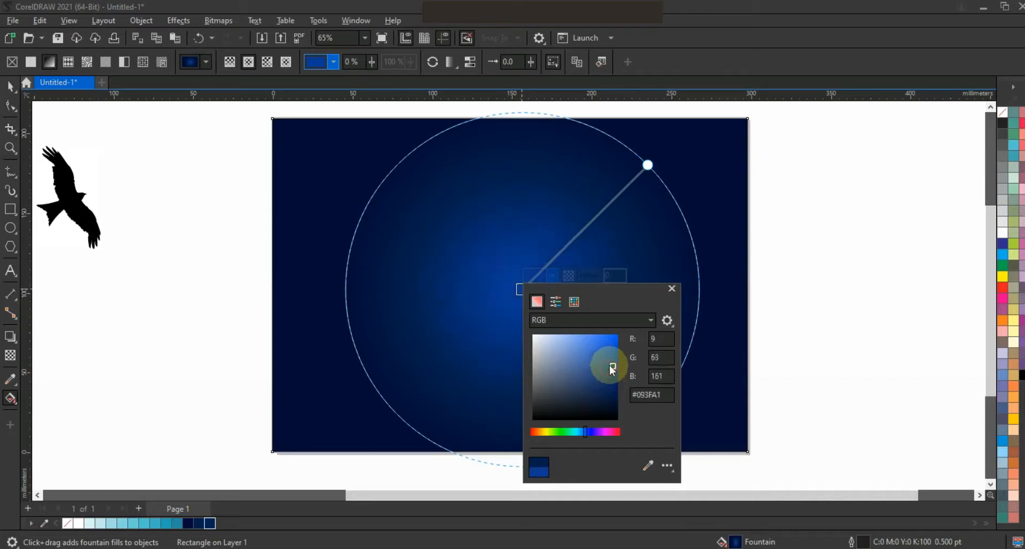
left_click(494, 358)
Widen the elliptical fountain fill slightly by moving its outer end outward, and deselect the rectangle
left_click(522, 291)
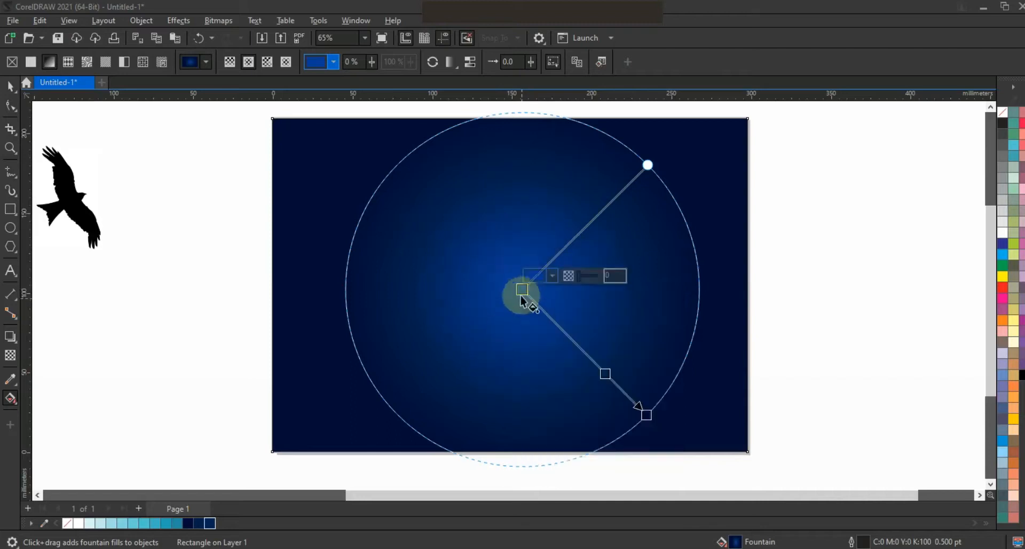
double_click(606, 374)
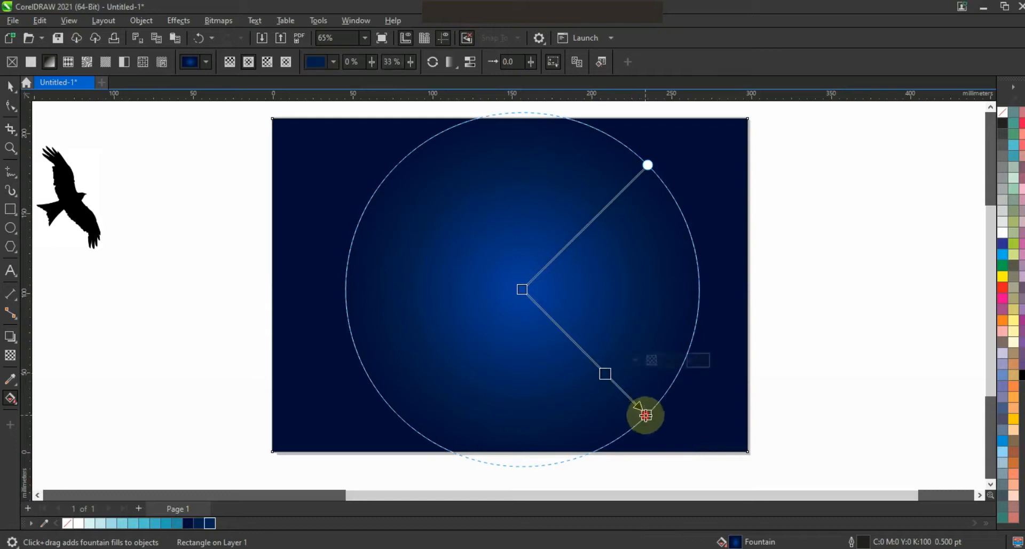
left_click_drag(654, 423, 654, 424)
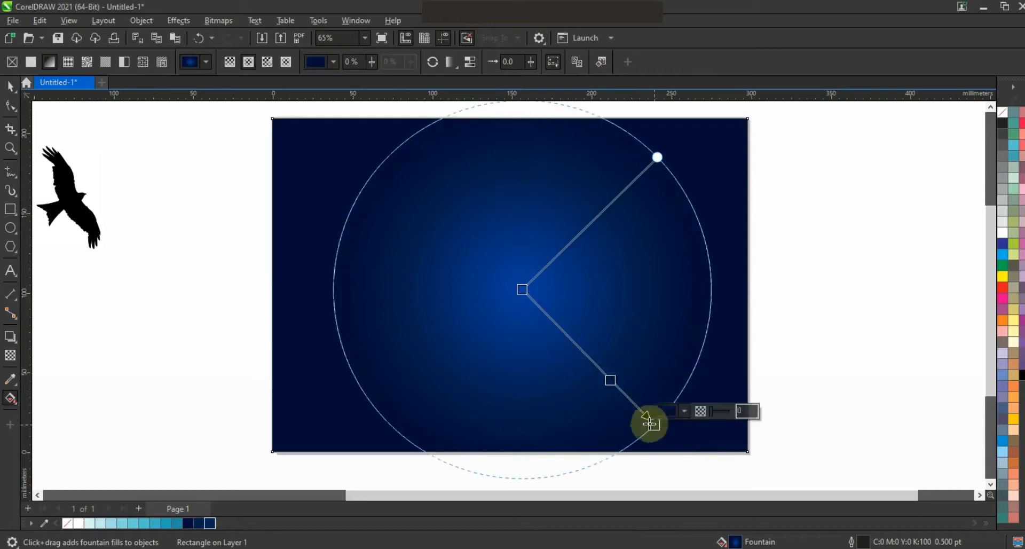
left_click(10, 87)
left_click(216, 189)
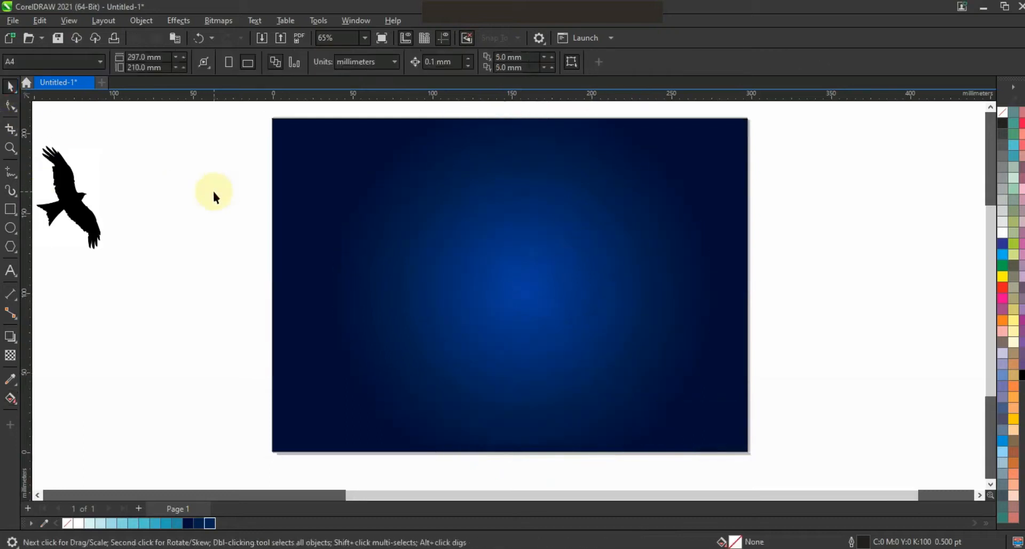
Draw a circle about 123 mm in diameter near the middle of the background and fill it with teal #248DA3
left_click(11, 147)
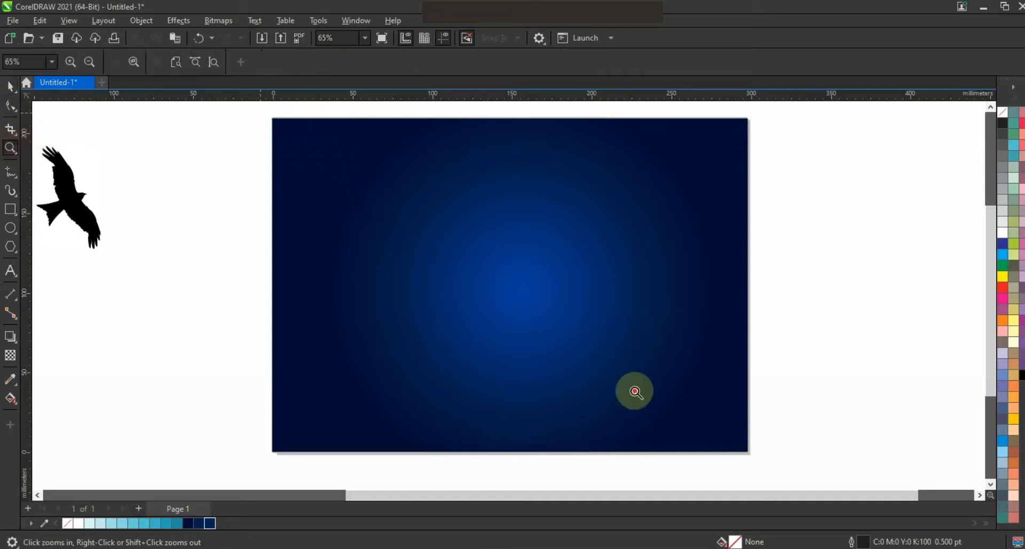
scroll(759, 458, "up", 1)
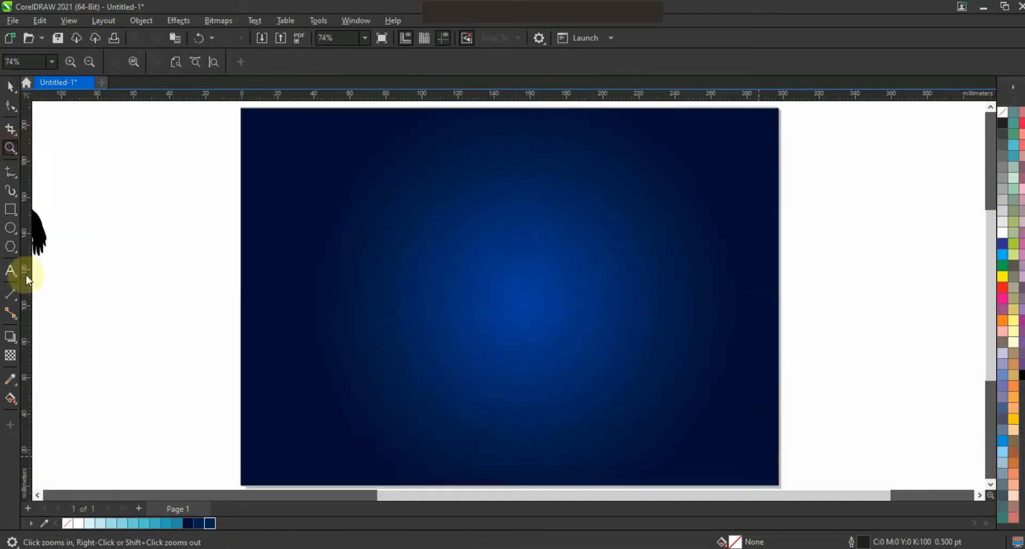
left_click(10, 228)
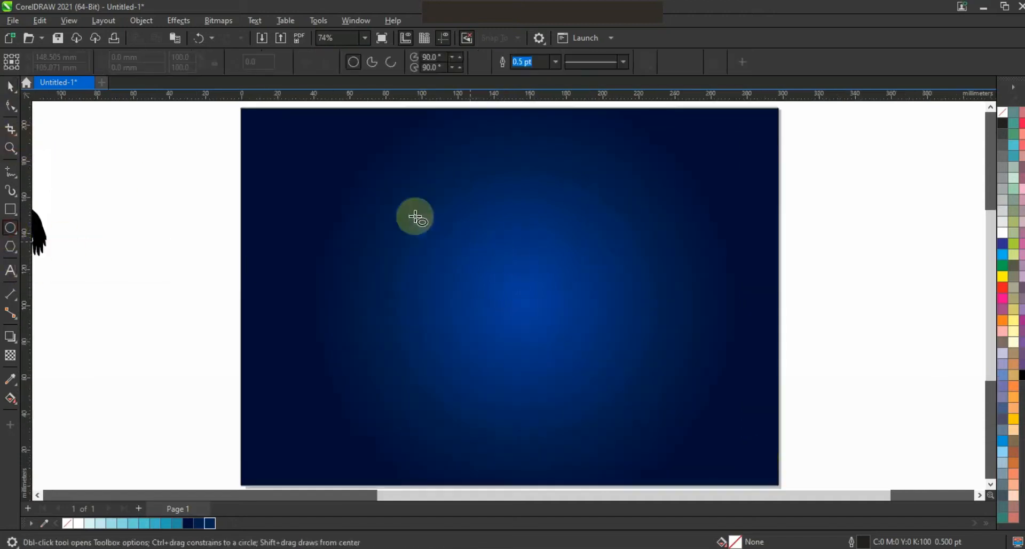
left_click_drag(400, 200, 507, 427)
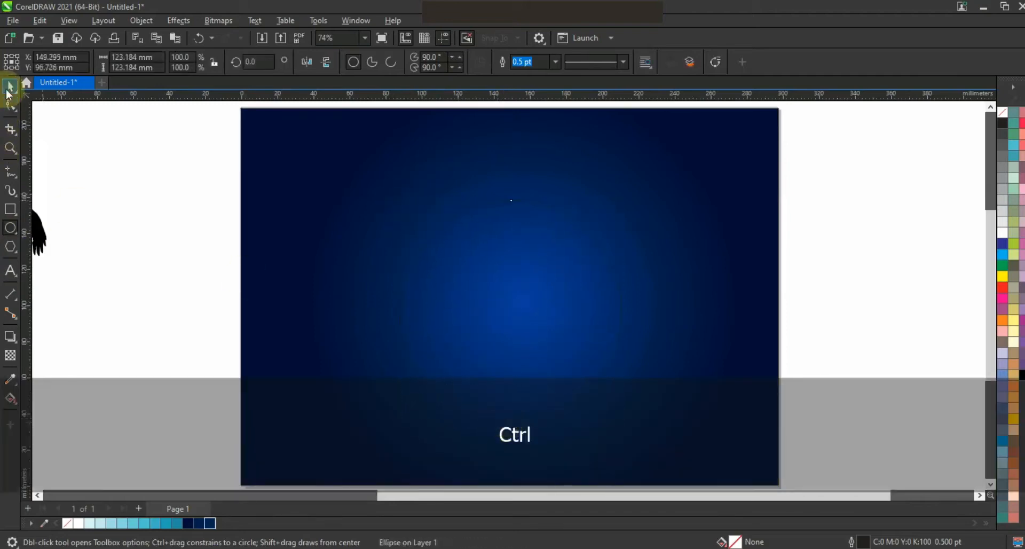
left_click(10, 87)
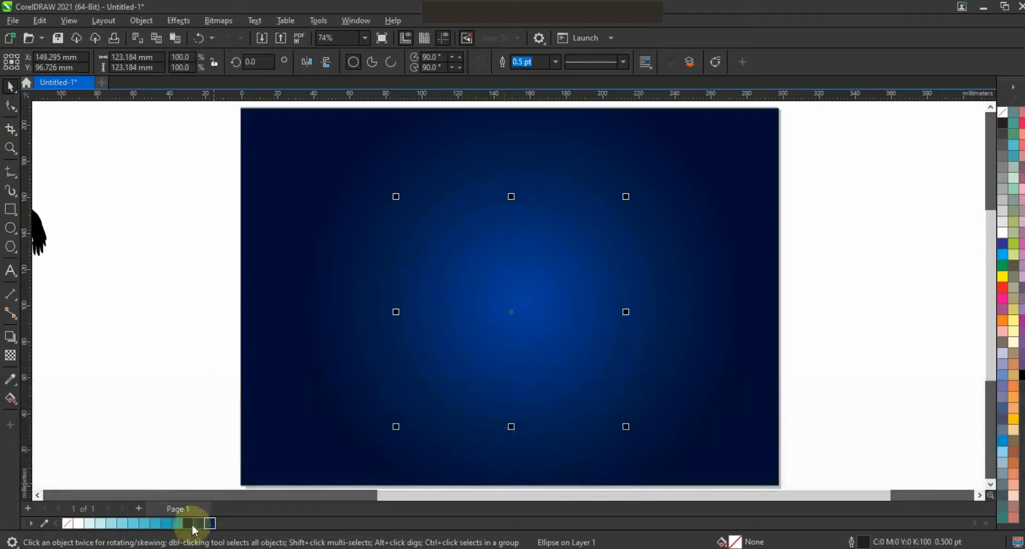
left_click(177, 524)
Centre the teal circle on the background rectangle and enlarge it from its centre to about 129 mm
left_click(706, 252, "shift")
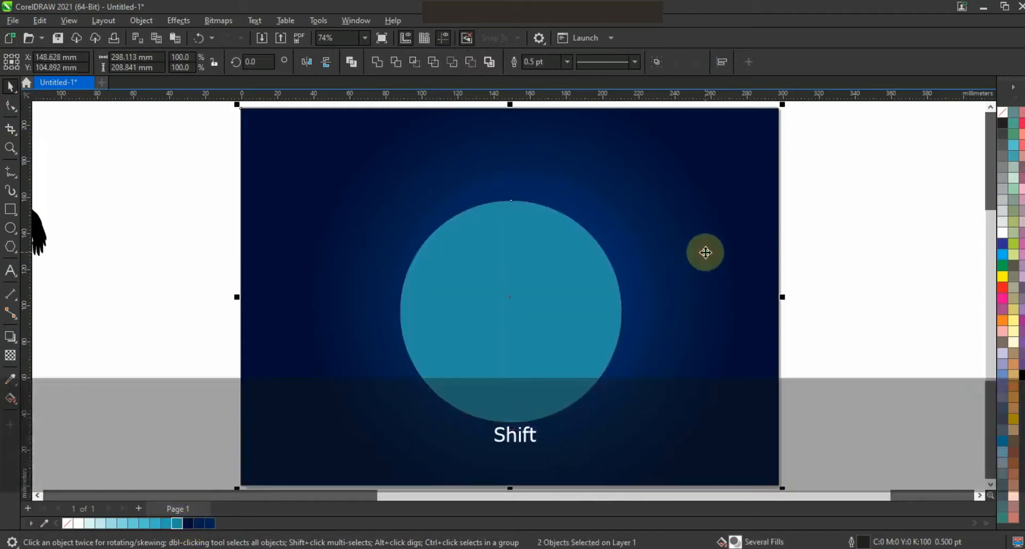
key("e")
left_click(604, 236)
left_click_drag(624, 181, 638, 180)
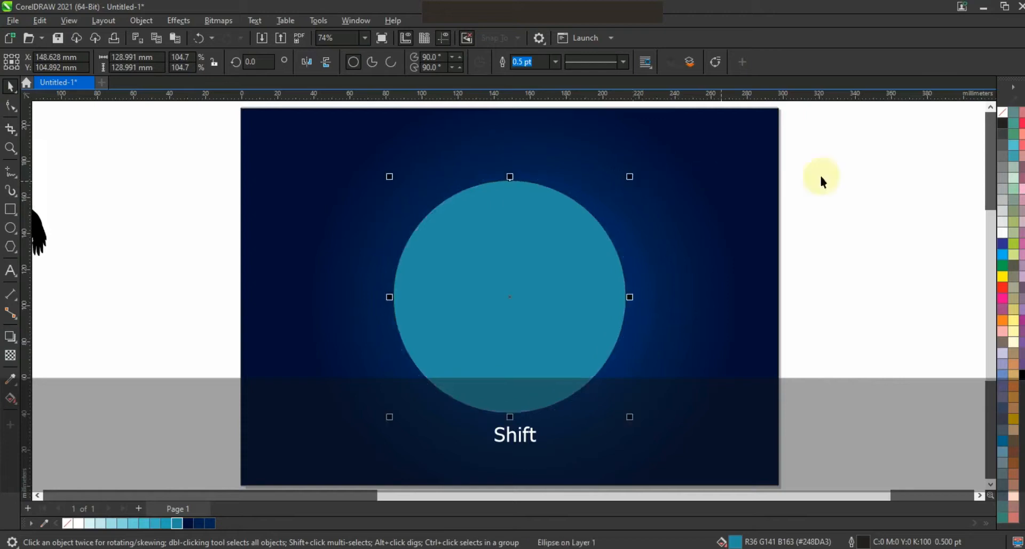
Give the teal circle a black outline and make nine progressively smaller concentric copies of it
right_click(1002, 124)
left_click(981, 133)
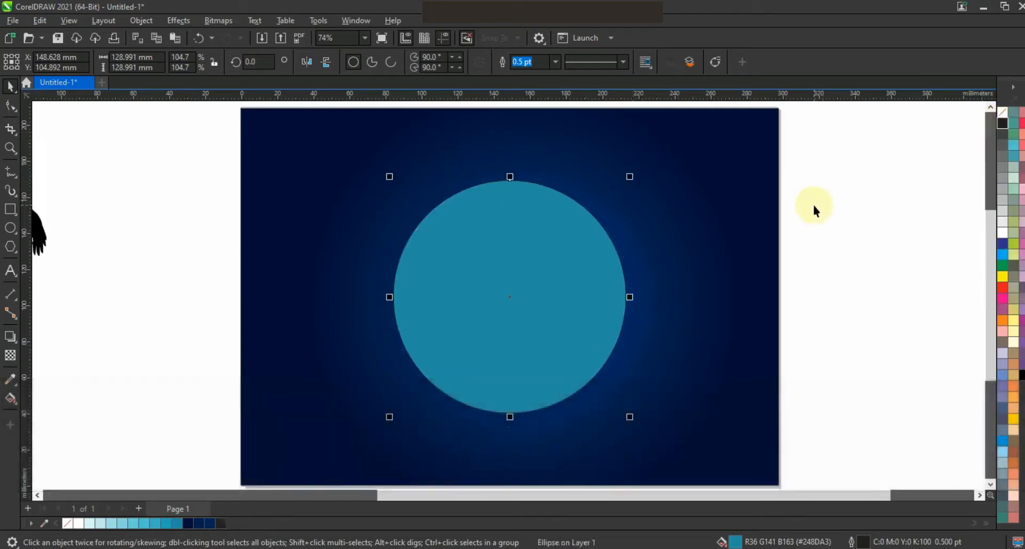
left_click_drag(630, 176, 619, 185)
key("ctrl+r")
key("ctrl+r")
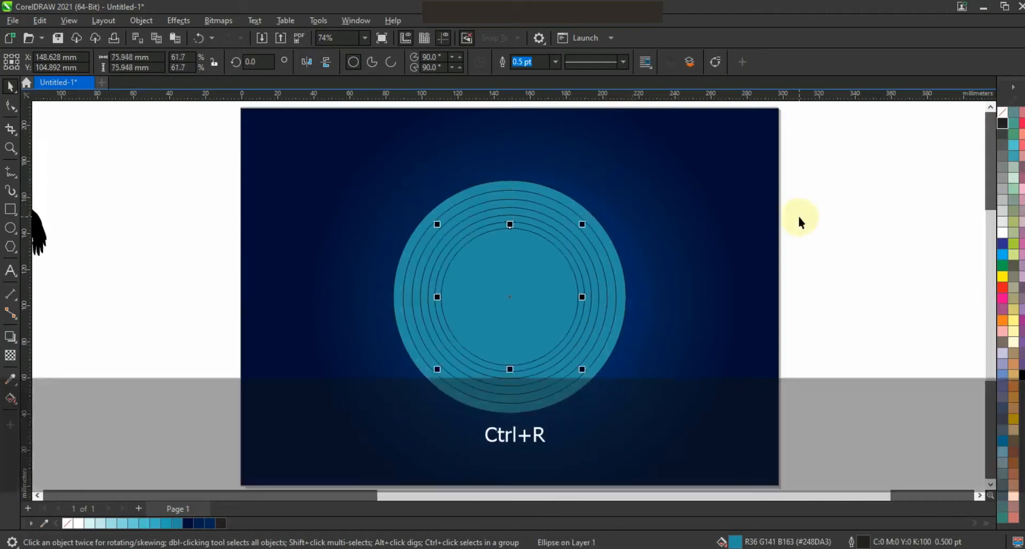
Fill the concentric circles with palette shades from white at the centre to deeper blue outward, and remove the outlines of all circles
left_click(79, 524)
left_click(543, 255)
left_click(93, 526)
left_click(531, 235)
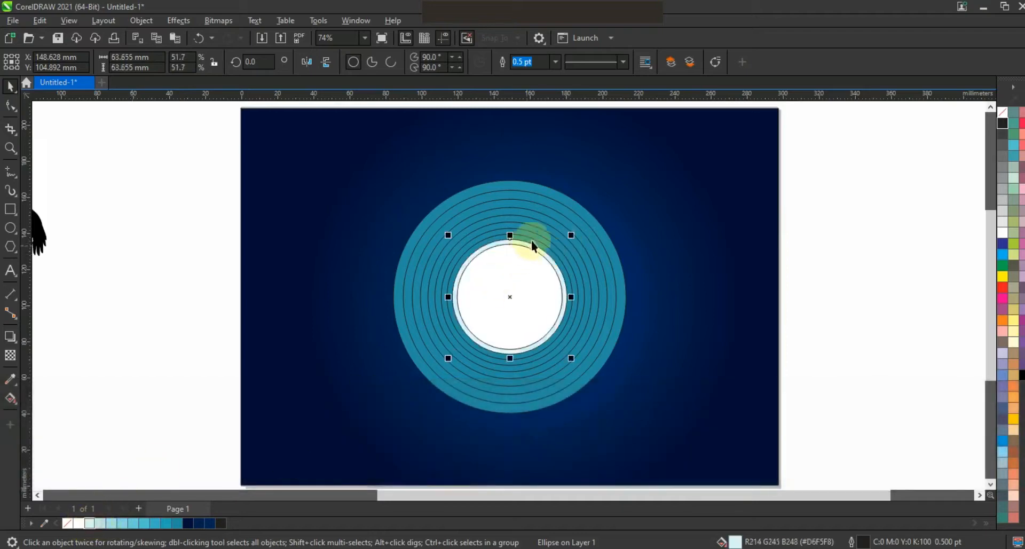
left_click(99, 524)
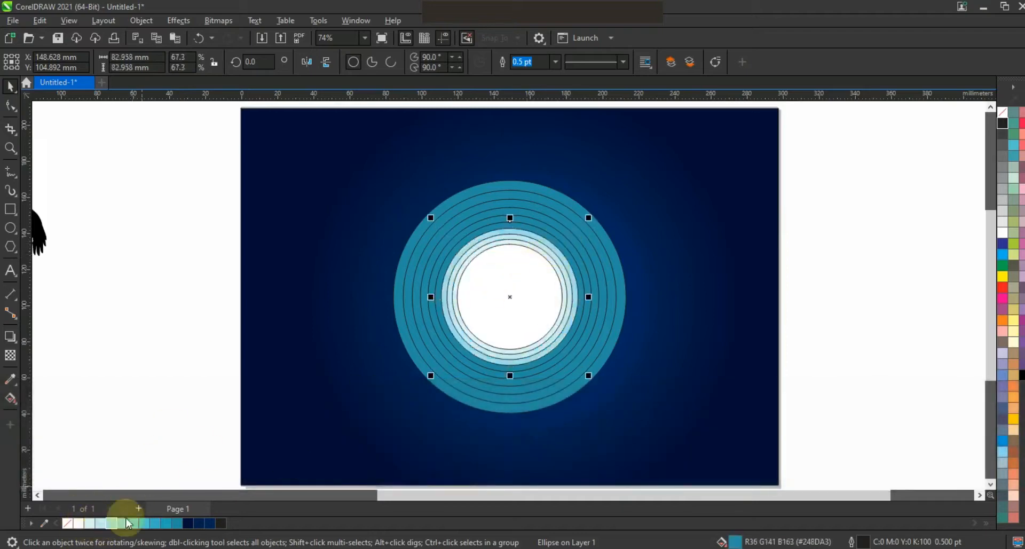
left_click(128, 524)
left_click(567, 241)
left_click(140, 524)
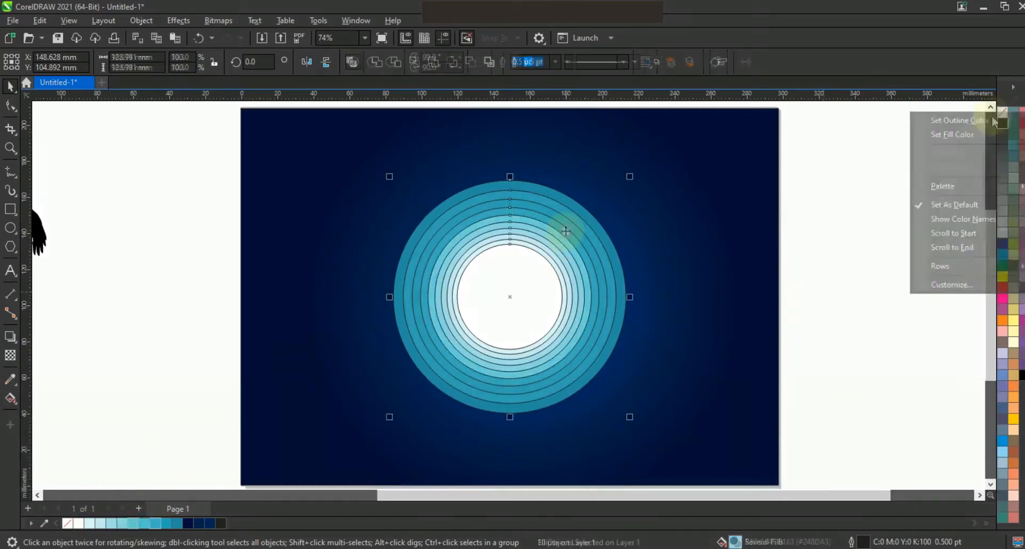
left_click(987, 122)
left_click(905, 212)
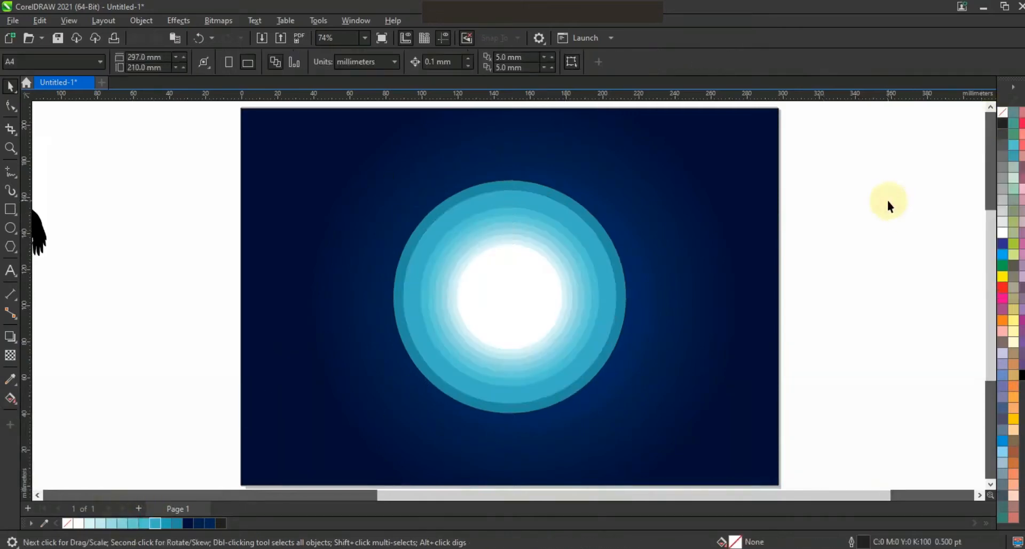
Recolour the third-largest circle with the lighter blue #4EC4D2 and deselect it
left_click(578, 231)
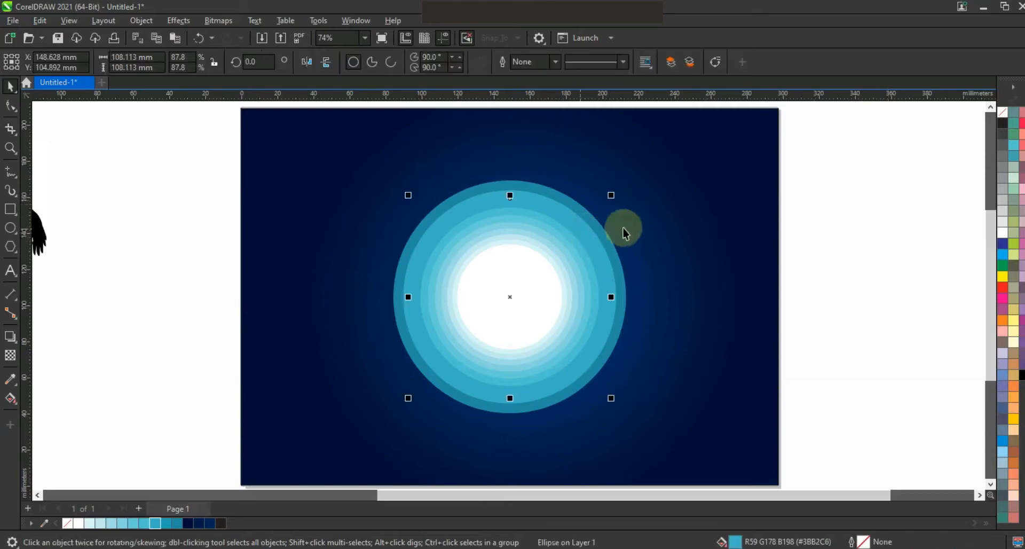
left_click(149, 527)
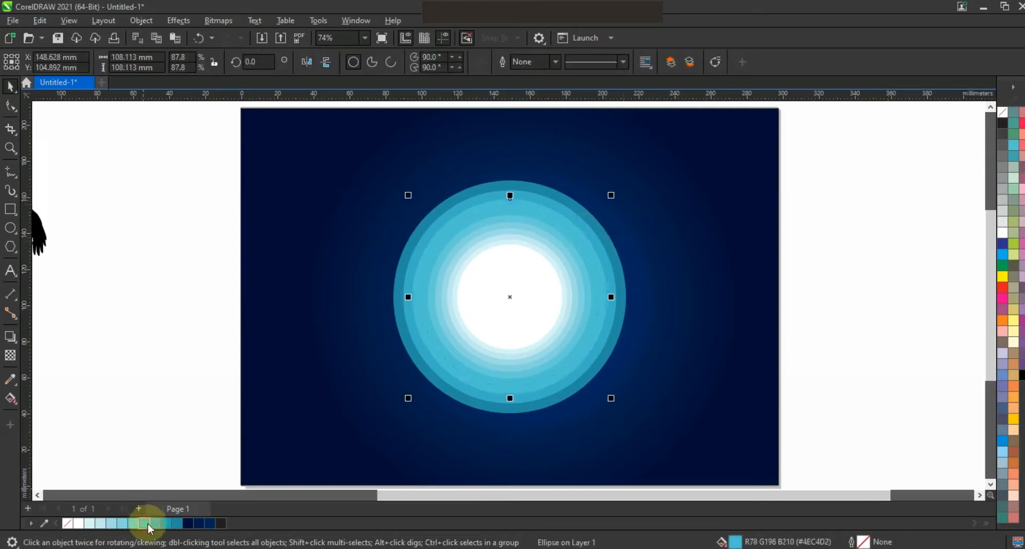
left_click(810, 252)
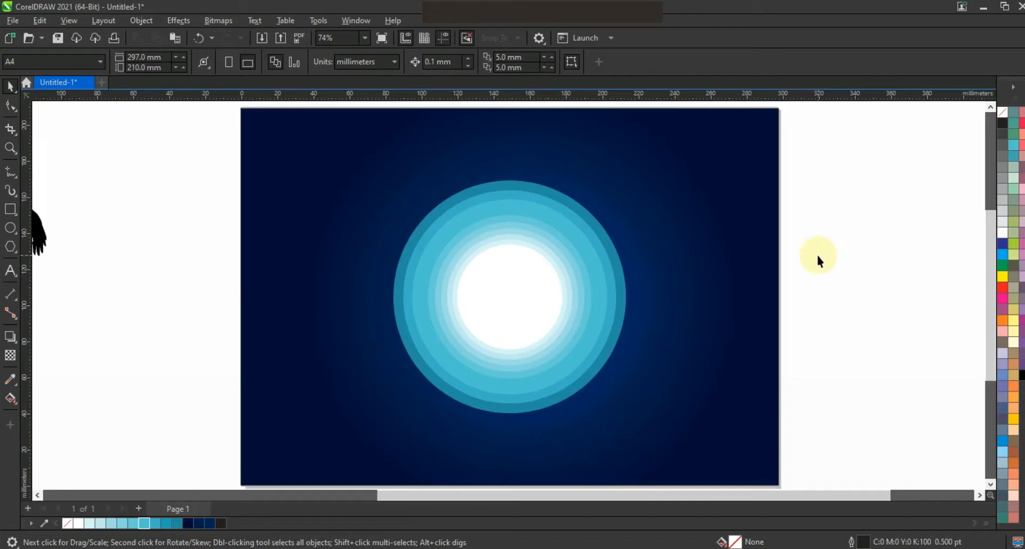
Outline-trace the pine tree bitmap as a low quality image, with its background colour removed automatically
key("F3")
left_click(280, 400)
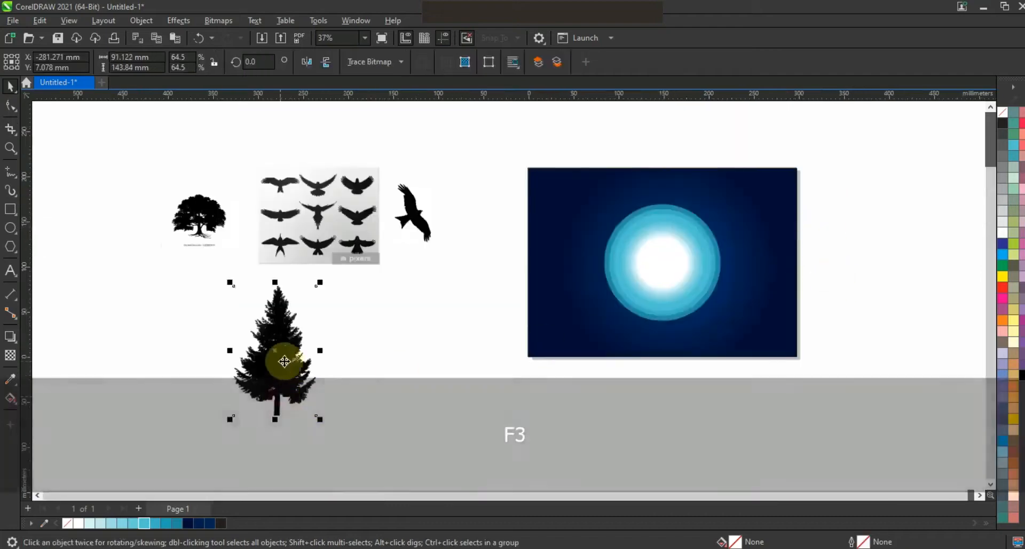
key("shift+F2")
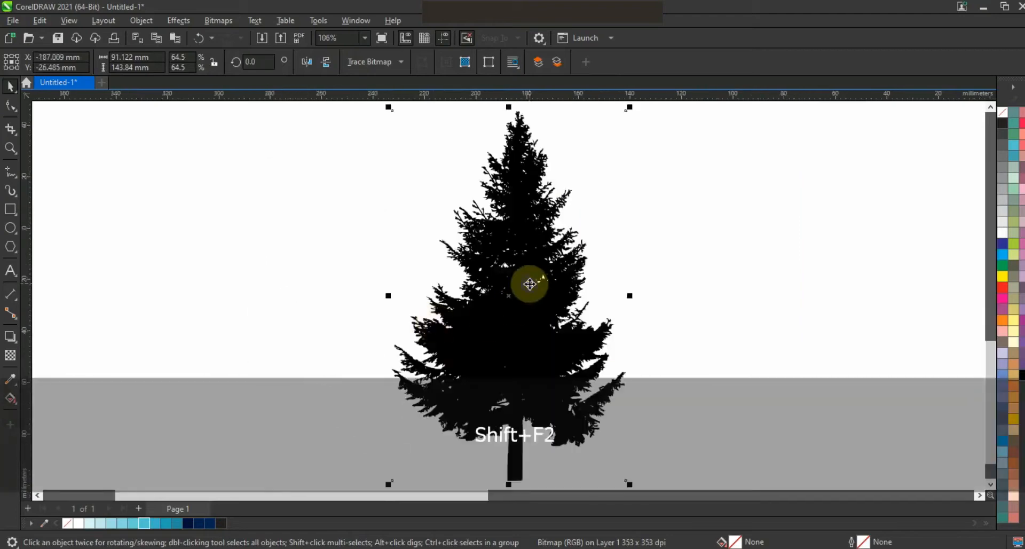
right_click(529, 284)
mouse_move(590, 226)
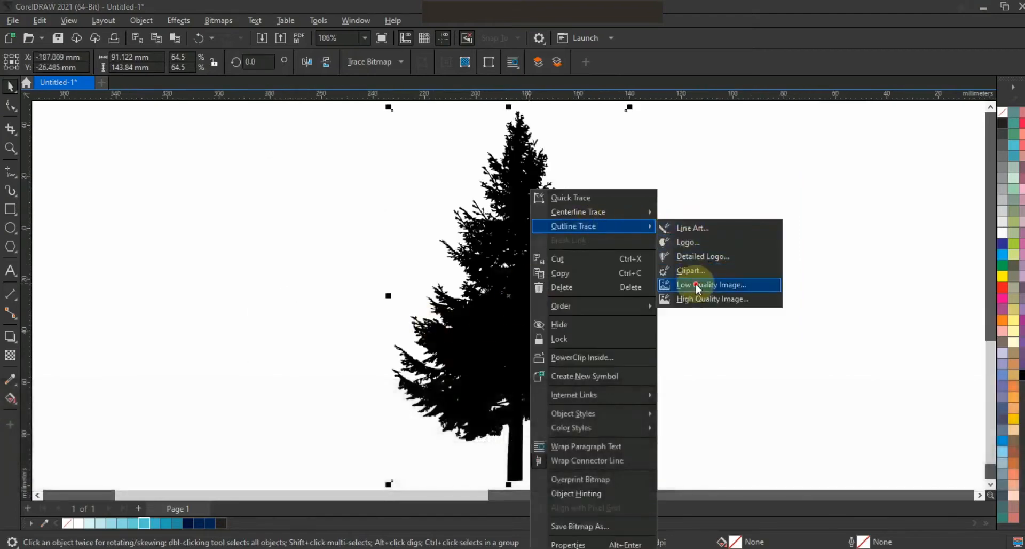
left_click(696, 284)
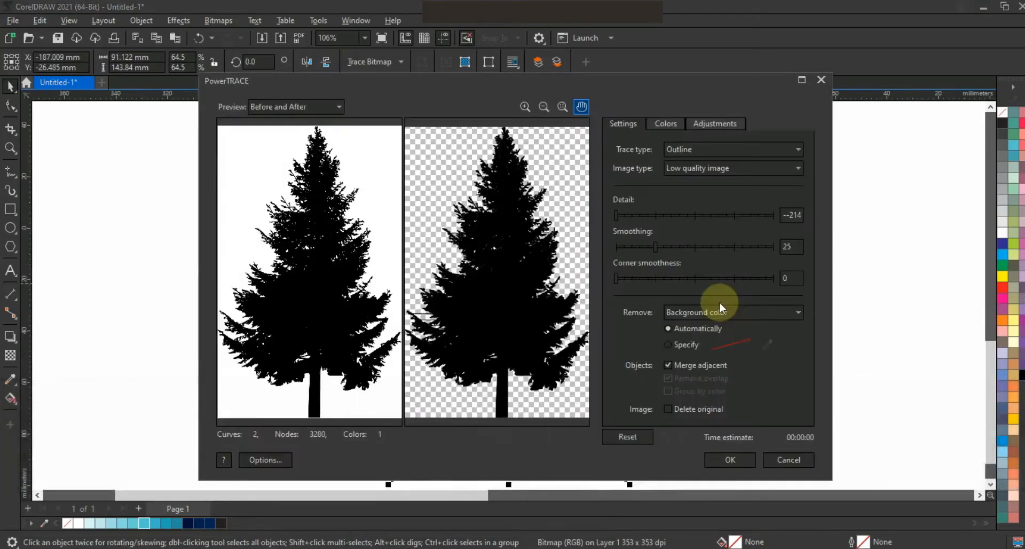
left_click(729, 460)
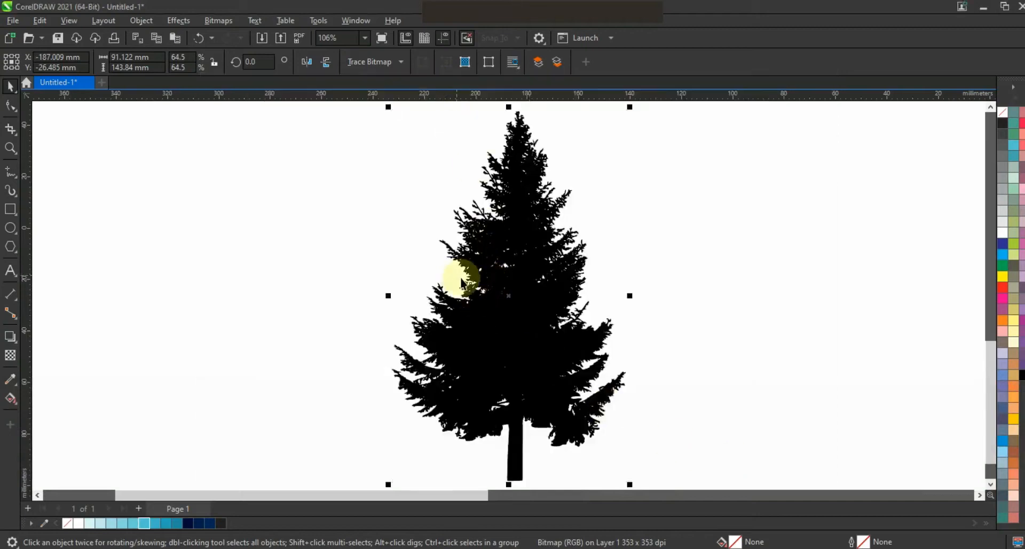
Move the traced pine beside its original bitmap and ungroup it
key("F3")
left_click(325, 281)
mouse_move(542, 296)
left_mouse_down()
mouse_move(666, 332)
mouse_move(705, 322)
left_mouse_up()
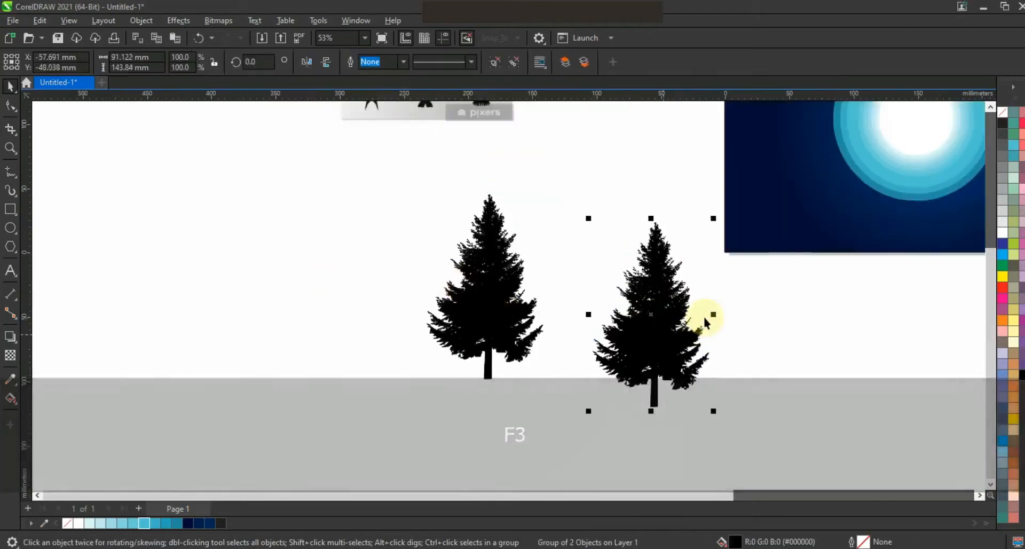
left_click(497, 63)
left_click(374, 64)
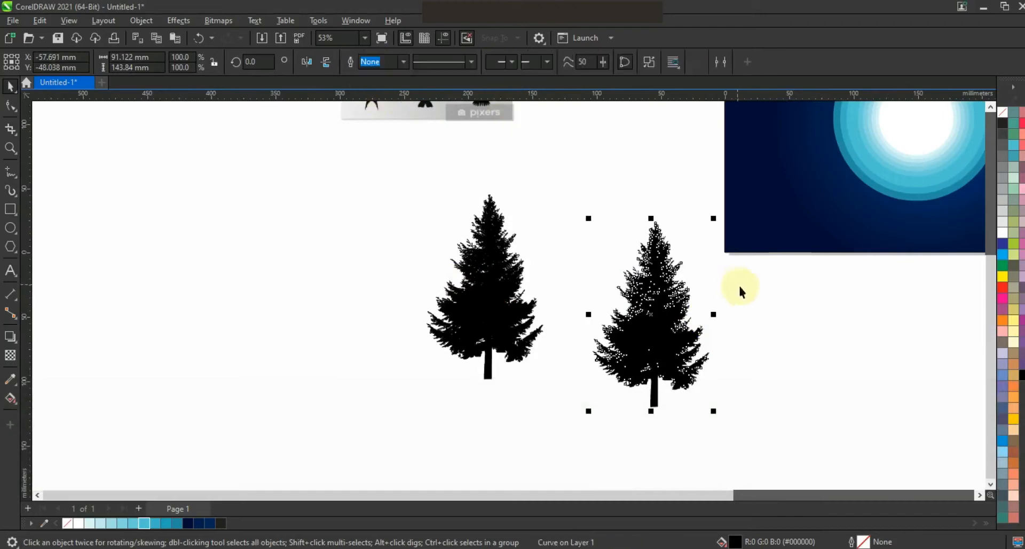
Place the traced pine in front of the background at the moon's upper edge and scale it to about 31 × 49 mm
left_click_drag(662, 367, 899, 219)
key("shift+Prior")
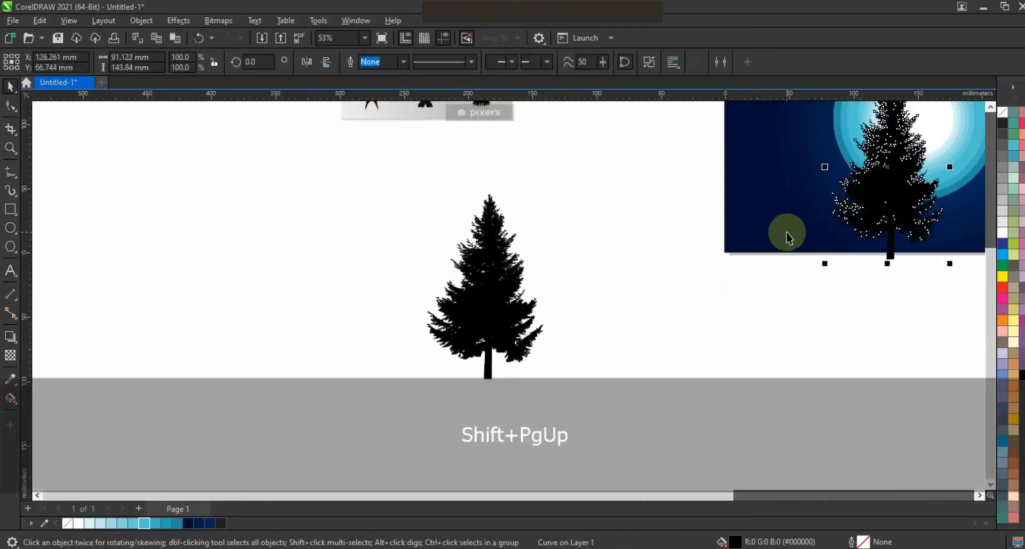
left_click(786, 233)
key("shift+F2")
key("Escape")
left_click(488, 397)
left_click_drag(553, 233, 536, 263)
left_click_drag(472, 346, 546, 322)
left_click_drag(517, 369, 502, 208)
Flip the pine vertically and tilt it slightly so its tip points towards the moon's centre
left_click(328, 64)
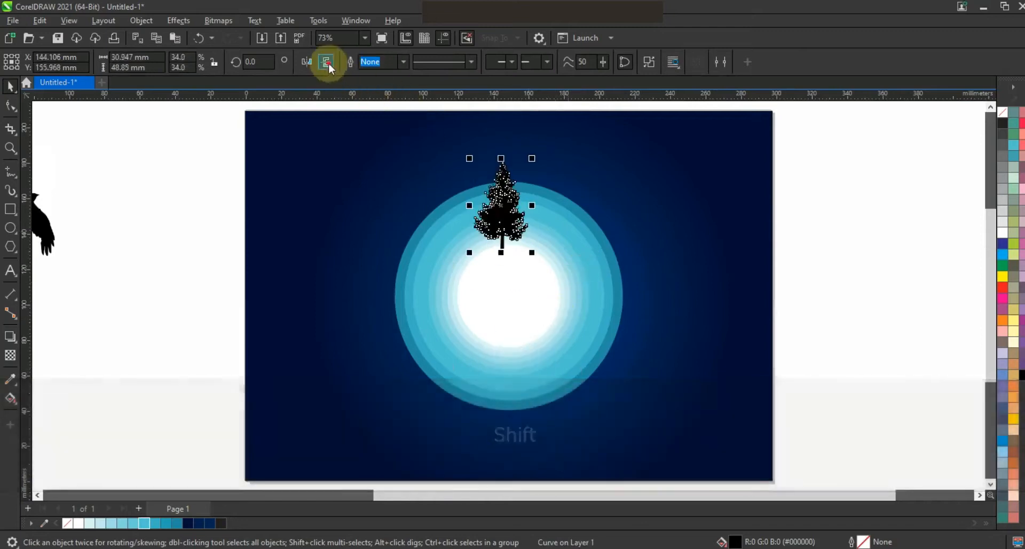
left_click(499, 206)
left_click_drag(524, 252, 536, 245)
left_click(828, 167)
Duplicate the inverted pine beside the first one along the moon's upper-left rim and rotate the copy towards the centre
left_click_drag(481, 188, 443, 206)
right_click(444, 206)
left_click_drag(480, 274, 487, 261)
left_click(459, 235)
key("shift+F2")
key("F3")
key("Escape")
left_click_drag(550, 258, 562, 245)
Add a third pine farther down the moon's upper-left rim, rotated to point inward
left_click_drag(575, 248, 510, 322)
right_click(510, 321)
left_click(514, 334)
left_click_drag(559, 403, 582, 407)
Add a fourth pine at the moon's left edge, turn it nearly horizontal with its tip inward and deselect it
left_click_drag(514, 339, 540, 425)
right_click(467, 419)
key("F3")
left_click(487, 412)
left_click_drag(506, 412, 509, 400)
left_click_drag(539, 425, 549, 432)
left_click_drag(514, 400, 511, 396)
left_click(500, 344)
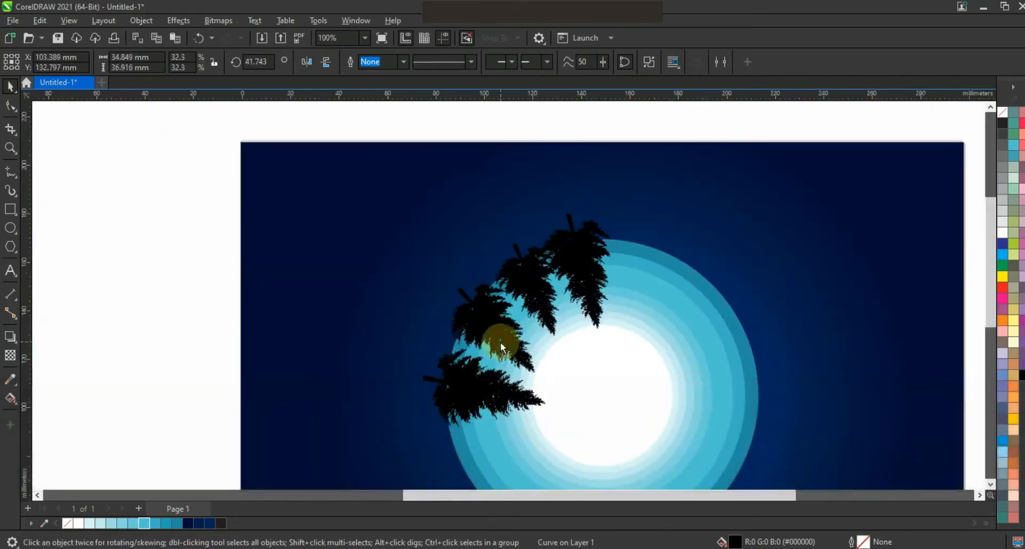
key("F3")
key("Escape")
key("shift+F4")
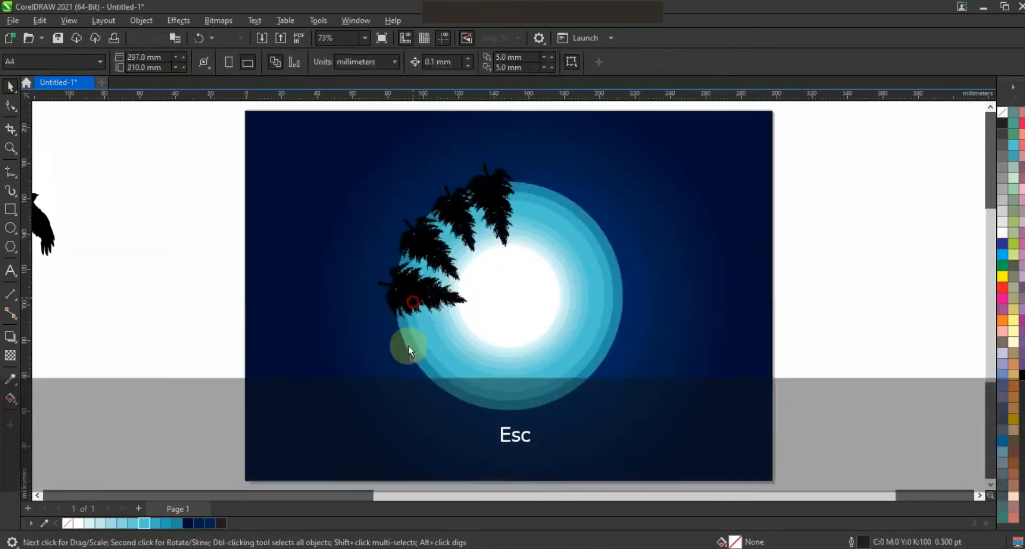
Duplicate the left-edge pine just below it and rotate the copy to follow the moon's curve
left_click_drag(413, 303, 406, 358)
right_click(406, 359)
left_click(406, 359)
left_click_drag(468, 386, 407, 370)
right_click(407, 370)
left_click(406, 369)
left_click_drag(467, 399, 471, 391)
Add another pine copy on the moon's lower-left rim and adjust its angle and position to point inward
left_click_drag(396, 359, 414, 385)
right_click(414, 385)
left_click(414, 385)
left_click_drag(470, 419, 478, 407)
left_click_drag(441, 367, 463, 352)
Place a pine copy on the lower rim, just left of the moon's bottom, and rotate it nearly upright
left_click_drag(409, 336, 518, 412)
right_click(518, 412)
left_click(517, 412)
left_click_drag(562, 456, 538, 407)
left_click_drag(526, 450, 490, 419)
left_click(489, 420)
left_click_drag(504, 344, 512, 350)
Add pine copies at the moon's bottom and lower-right rim, resizing and rotating them to point at the centre
left_click_drag(481, 407, 523, 422)
left_click(522, 419)
left_click_drag(524, 423, 567, 403)
right_click(567, 404)
left_click_drag(593, 325, 602, 306)
left_click(575, 375)
left_click_drag(602, 428, 568, 394)
Duplicate the top pine to the right across the moon's upper rim, then rotate and position the copy
left_click_drag(487, 198, 574, 187)
right_click(573, 187)
left_click(573, 187)
left_click_drag(608, 242, 570, 253)
left_click_drag(588, 181, 552, 207)
left_click_drag(573, 177, 585, 161)
left_click_drag(546, 198, 546, 194)
Add a pine copy on the moon's upper-right rim and adjust its angle and placement
left_click_drag(424, 332, 623, 240)
right_click(623, 240)
left_click(623, 240)
left_click_drag(655, 286, 540, 266)
left_click_drag(609, 243, 609, 199)
left_click(609, 199)
left_click_drag(647, 174, 611, 213)
left_click_drag(627, 209, 623, 213)
Add one more pine farther down the upper-right rim, angle it towards the moon and deselect it
left_click_drag(501, 217, 691, 287)
right_click(691, 288)
left_click(691, 288)
left_click_drag(715, 231, 731, 292)
left_click_drag(678, 276, 630, 228)
key("F3")
key("Escape")
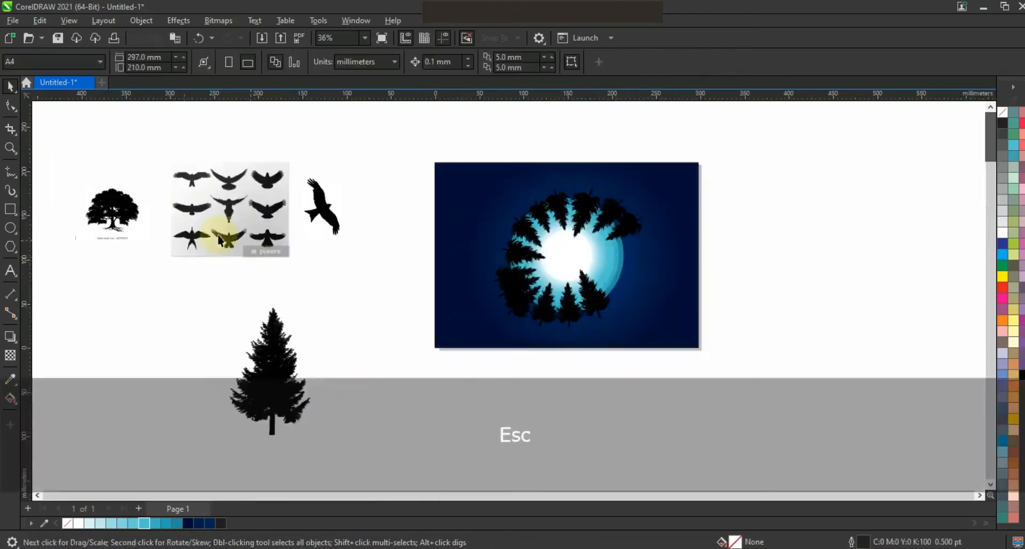
Outline-trace the broad oak tree bitmap as a low quality image, move the result below the original and ungroup it
left_click(138, 213)
key("shift+F2")
right_click(453, 233)
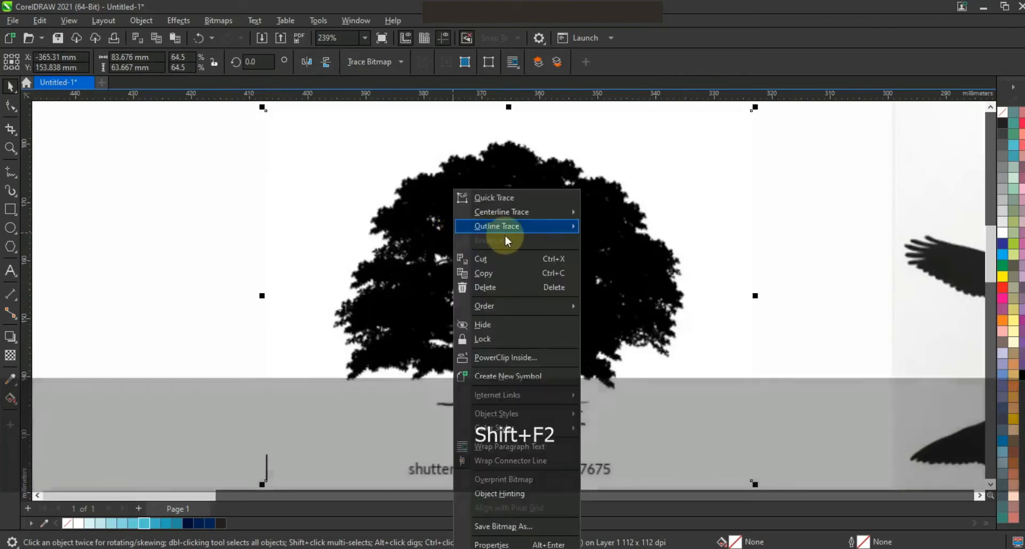
mouse_move(481, 227)
left_click(598, 282)
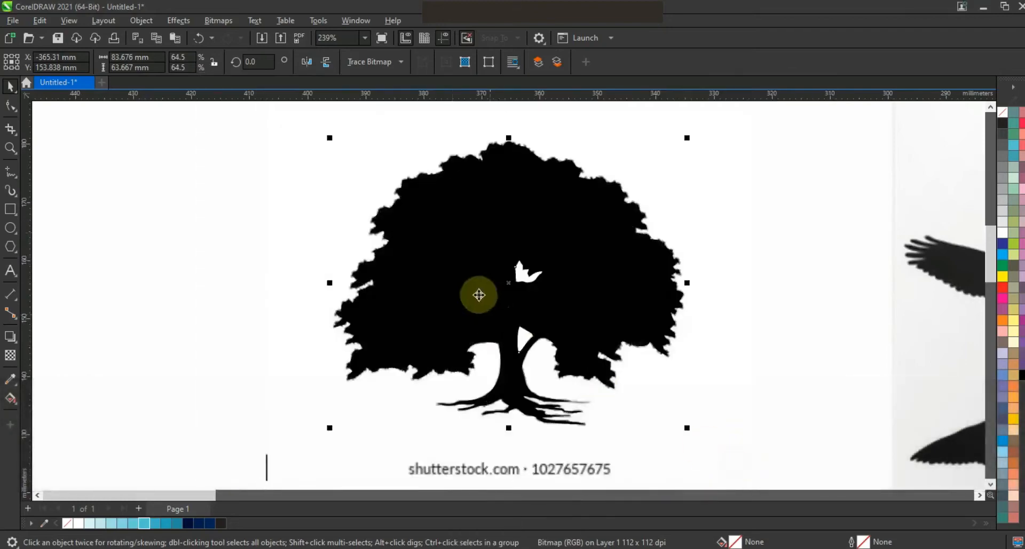
key("F3")
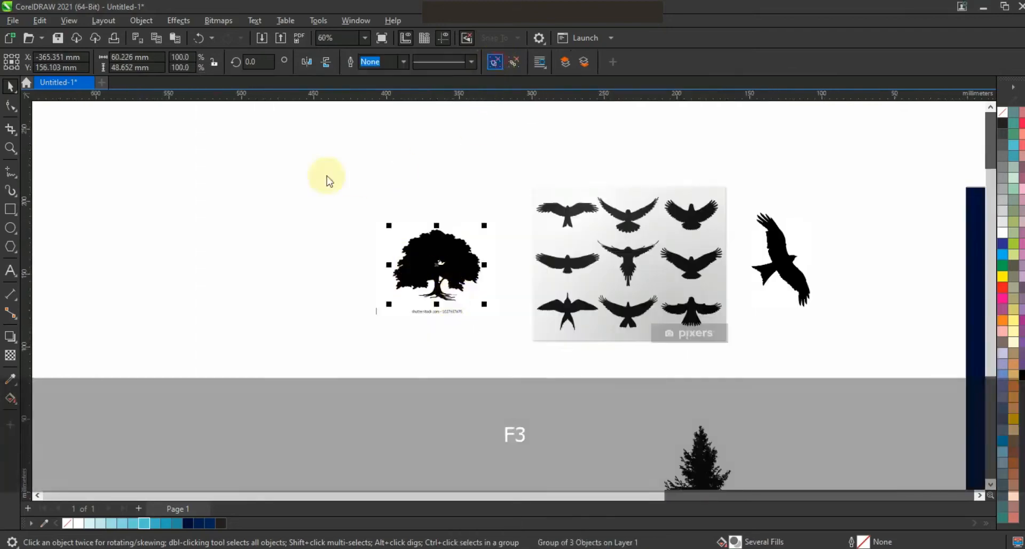
left_click_drag(426, 263, 396, 405)
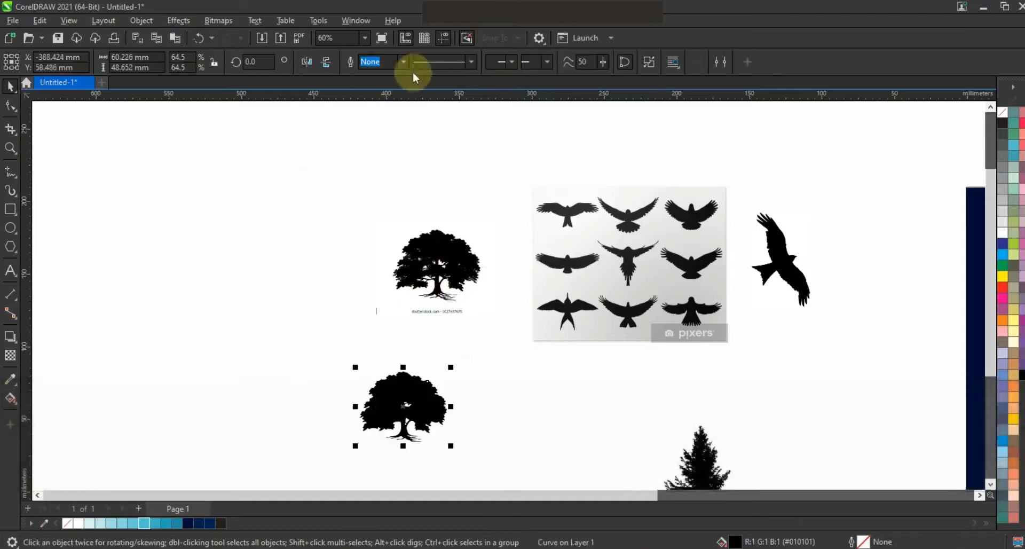
Save the drawing as vecto.cdr
key("ctrl+s")
key("Return")
Bring the traced oak to the front, reduce it, and fill the moon's right rim with two inward-rotated copies
key("F4")
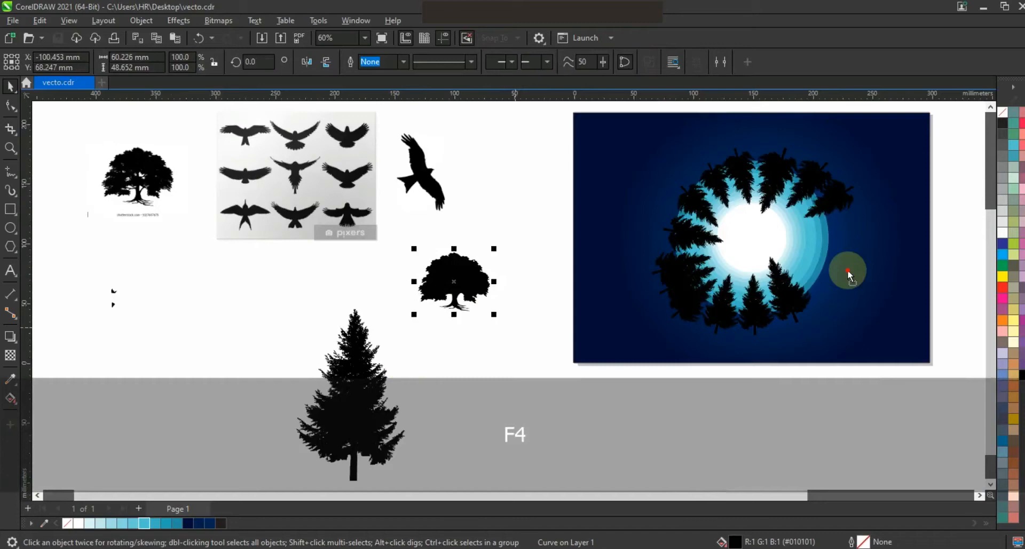
left_click_drag(847, 270, 848, 270)
key("shift+F2")
key("shift+Page_Up")
key("F3")
left_click_drag(783, 325, 739, 283)
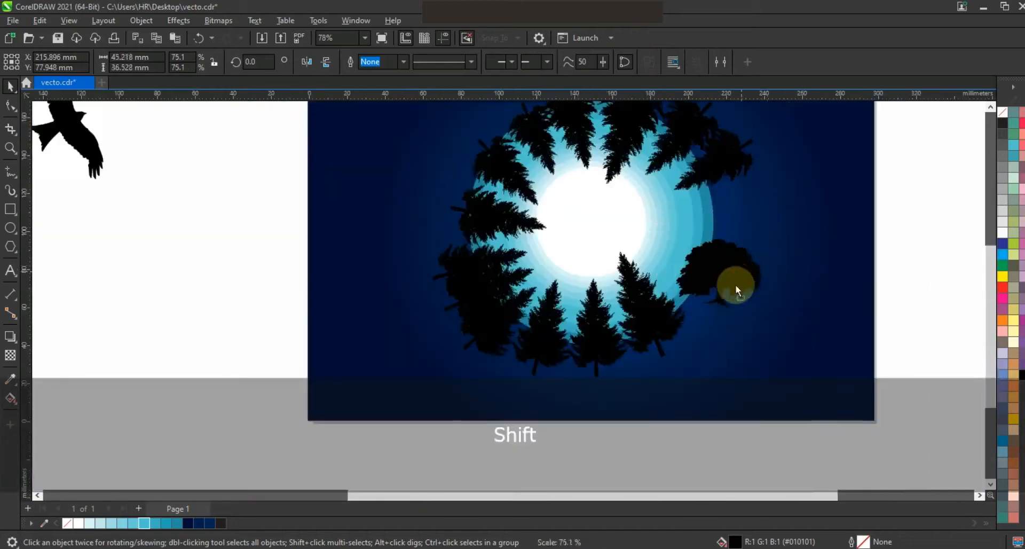
left_click(738, 282)
left_click_drag(755, 332, 721, 213)
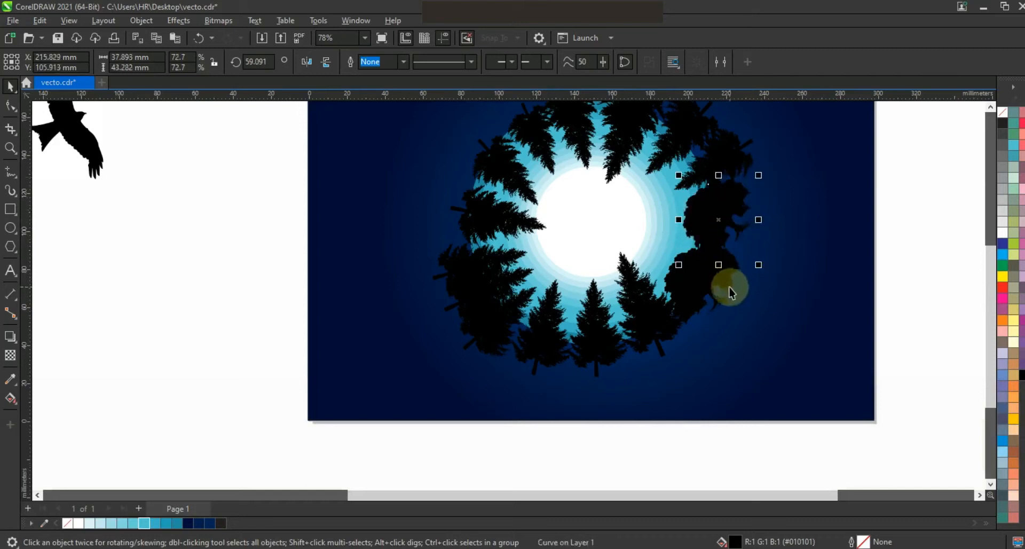
Select all the pines and oaks around the moon and merge them into a single curve
left_click(662, 336)
left_click(596, 347, "shift")
left_click(529, 346, "shift")
left_click(488, 332, "shift")
left_click(470, 293, "shift")
left_click(488, 268, "shift")
left_click(492, 164, "shift")
left_click(530, 133, "shift")
left_click(564, 118, "shift")
left_click(631, 121, "shift")
left_click(695, 129, "shift")
left_click(728, 151, "shift")
left_click(728, 195, "shift")
left_click(725, 218, "shift")
left_click(718, 265, "shift")
key("ctrl+x")
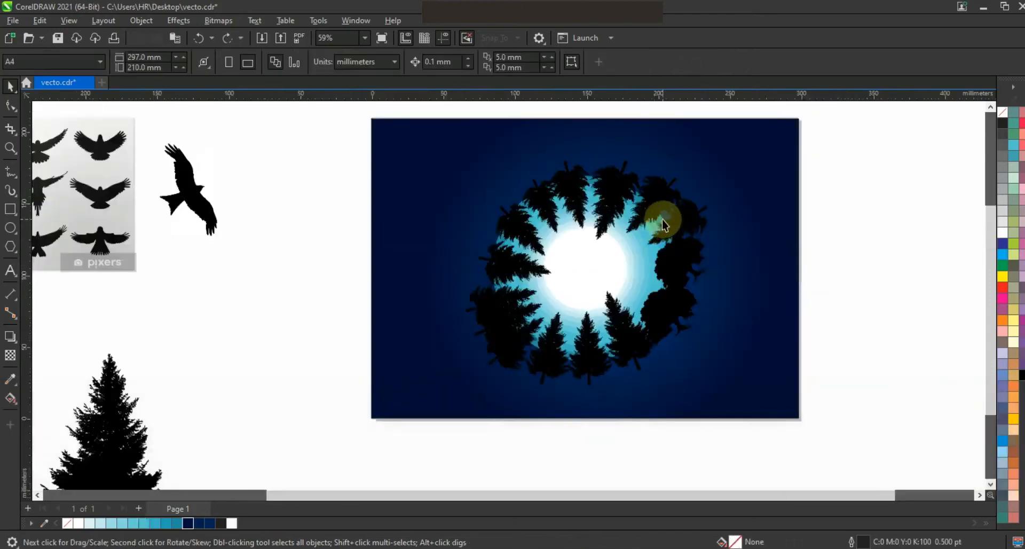
Move the merged tree ring to the left, clear of the moon
left_click(663, 222)
left_click_drag(695, 248, 384, 247)
left_click(864, 265)
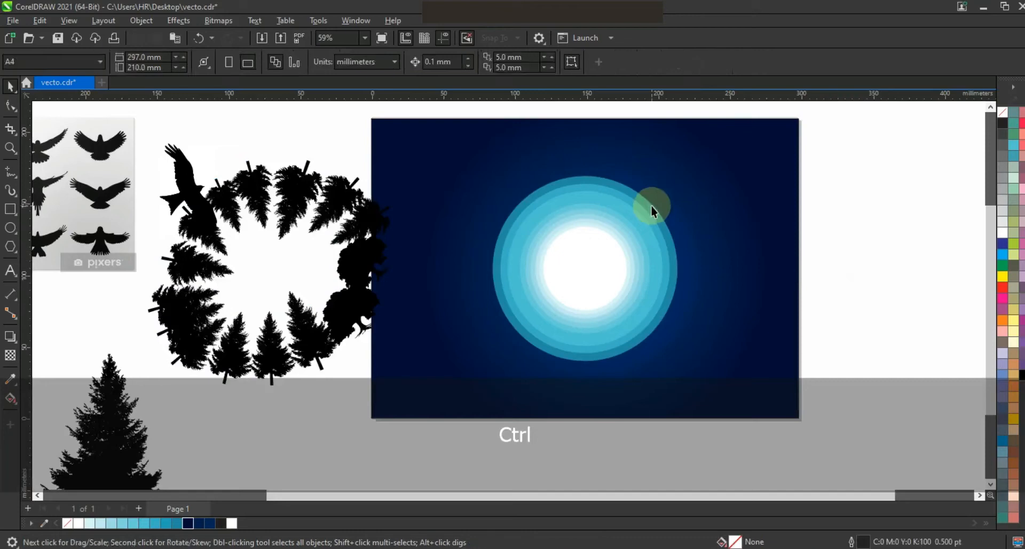
Duplicate the outermost circle in place and combine the copy with the background rectangle to cut a circular opening
left_click(652, 206)
key("KP_Add")
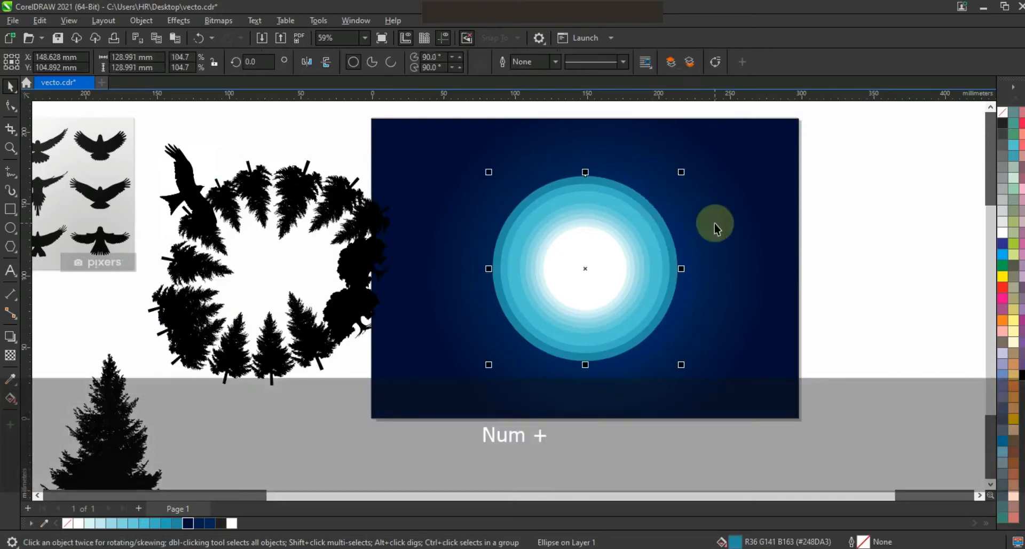
left_click(683, 174, "shift")
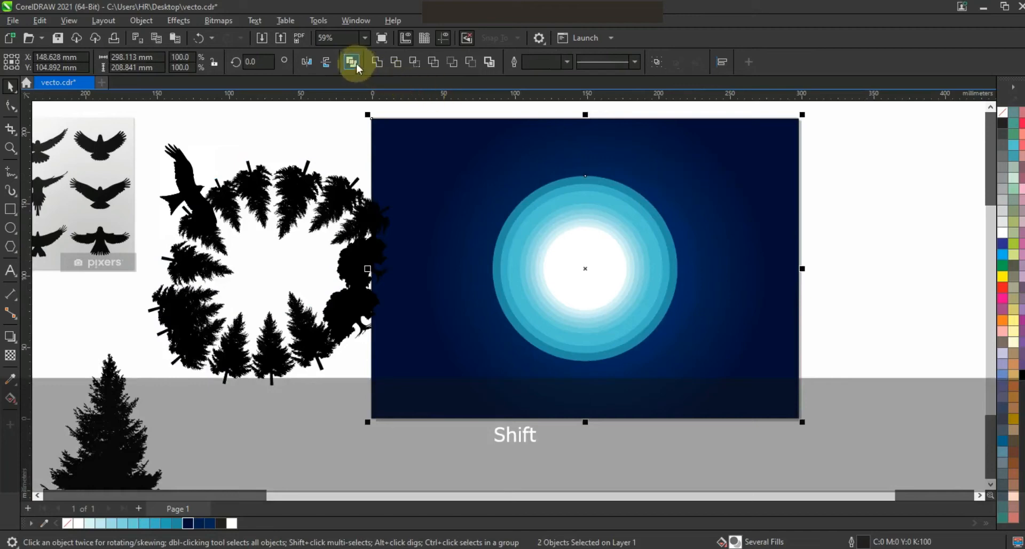
Select all the concentric circles, undo a trial move aside, and send them behind the cut-out background
left_click_drag(782, 155, 454, 364)
left_click_drag(590, 289, 769, 292)
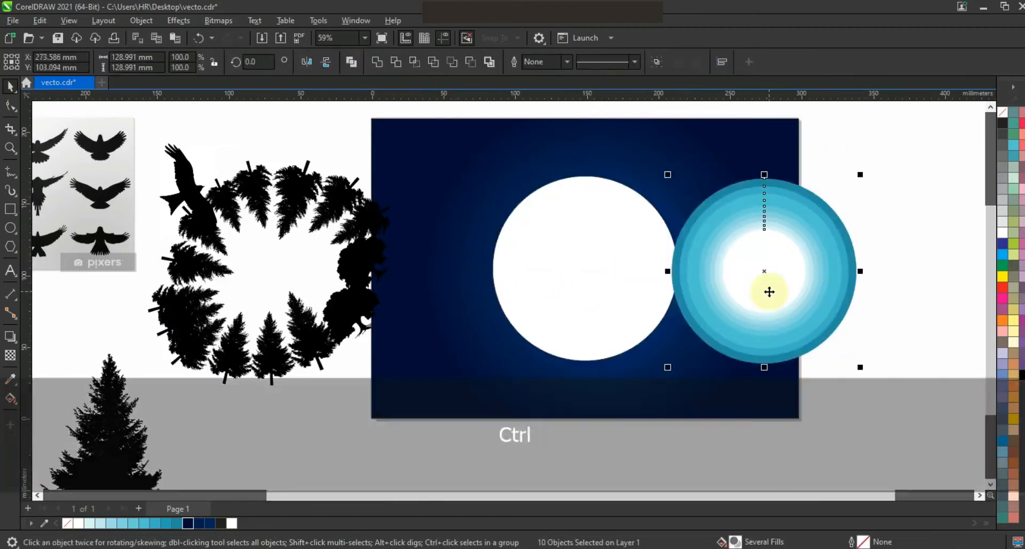
key("ctrl+z")
key("shift+Page_Down")
Align the tree ring to the background's centre so it surrounds the moon again
left_click(347, 268)
left_click(729, 246, "shift")
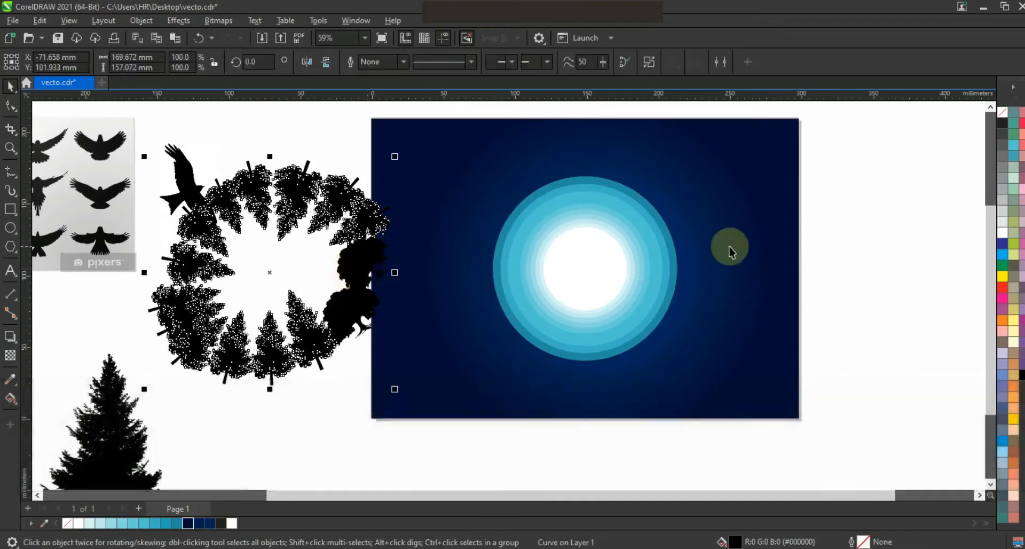
key("c")
left_click(879, 298)
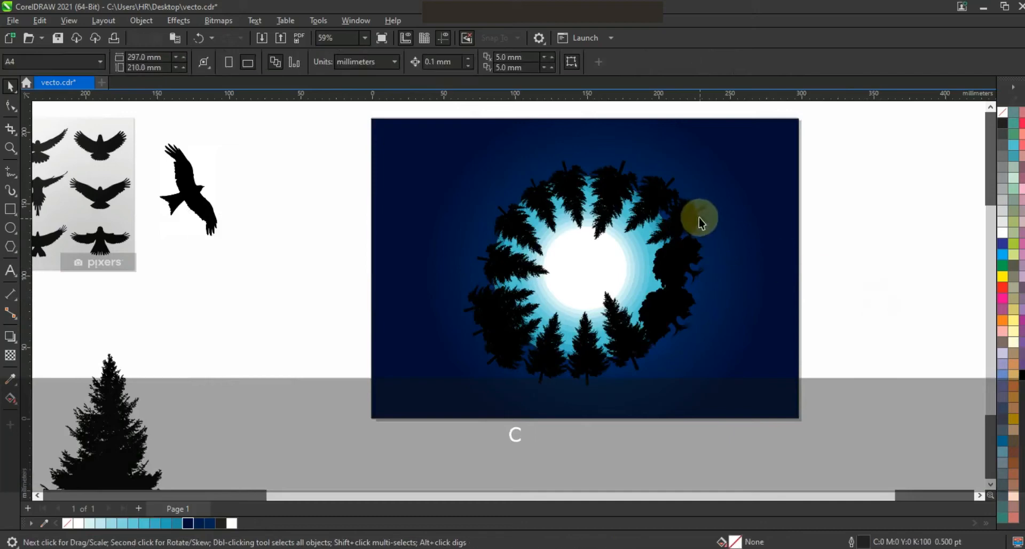
Weld the tree ring to the cut-out background so the trees take on its blue fountain fill
left_click(699, 217)
left_click(777, 200, "shift")
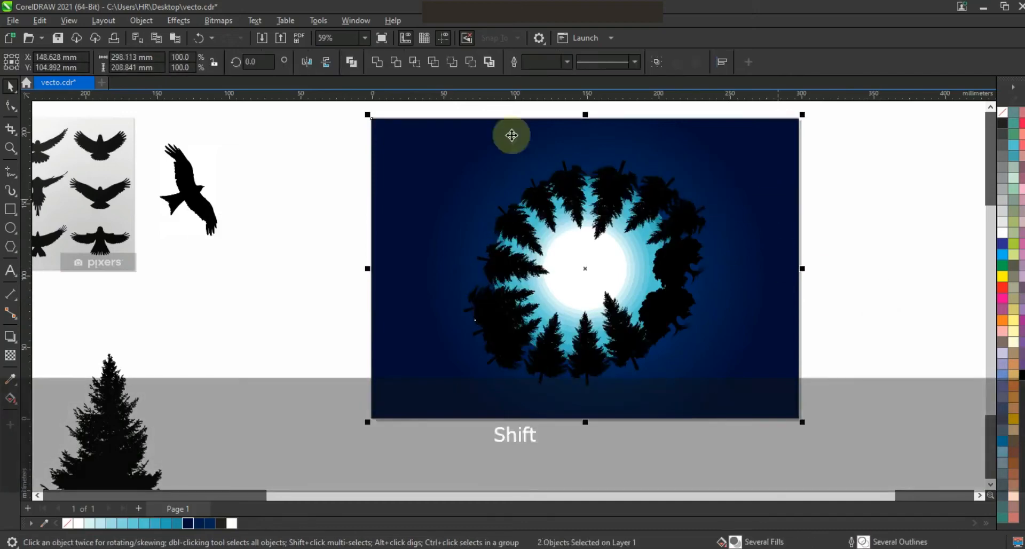
left_click(847, 224)
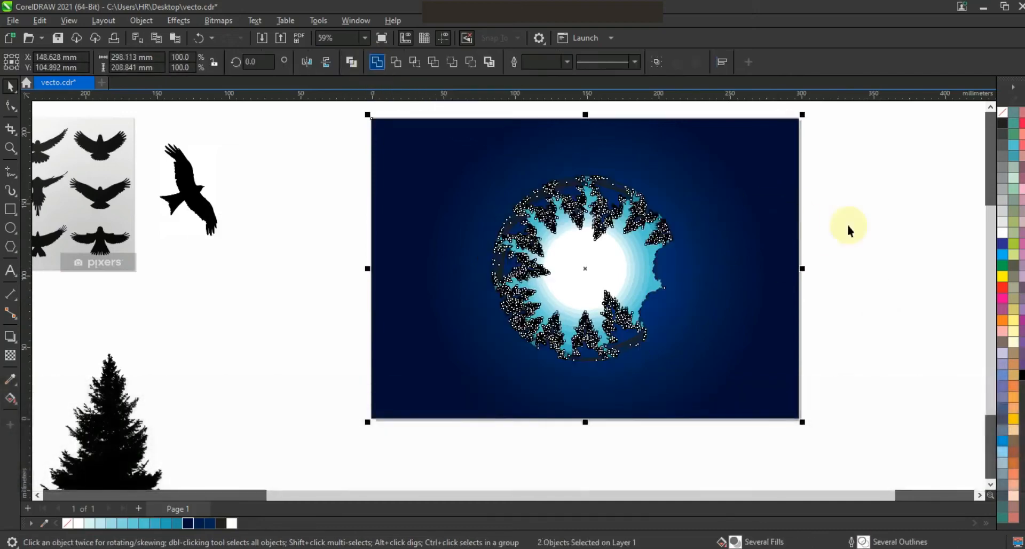
left_click(608, 208)
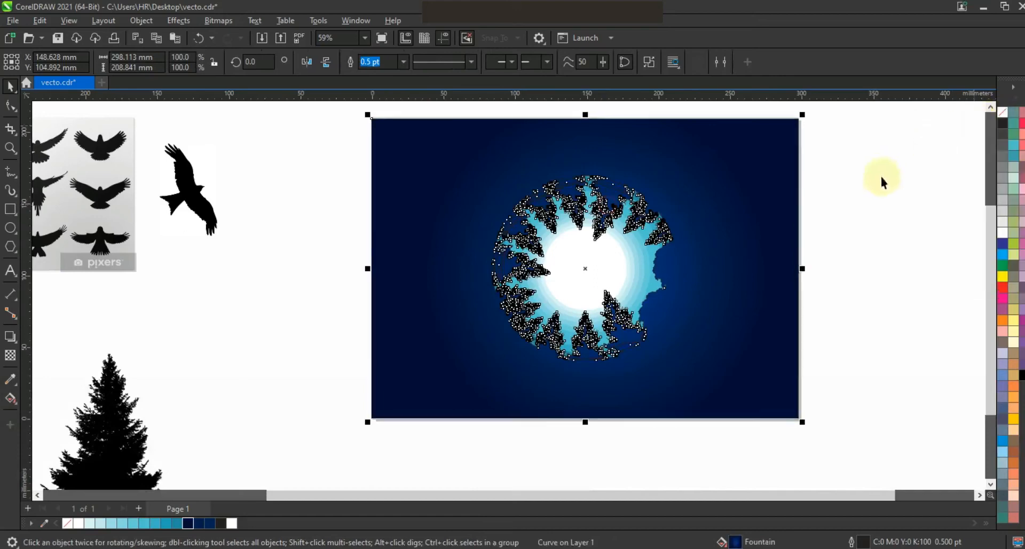
left_click(879, 202)
Remove the welded background's outline and shrink its elliptical fountain fill closer around the moon, then deselect it
left_click(8, 150)
left_click_drag(410, 153, 774, 388)
left_click(541, 172)
key("g")
key("F3")
left_click_drag(625, 389, 599, 366)
key("space")
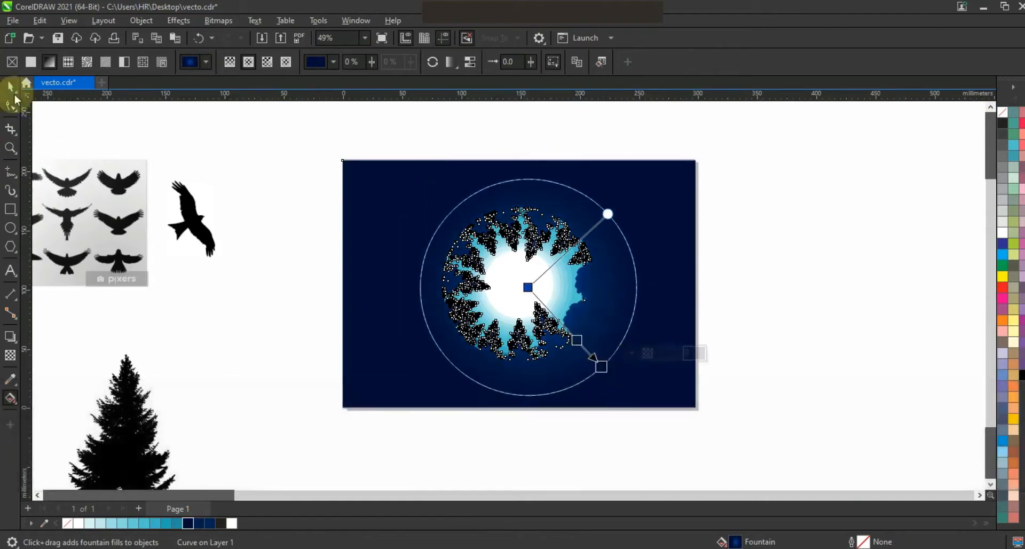
left_click(262, 130)
left_click_drag(749, 419, 750, 420)
key("shift+F2")
key("Escape")
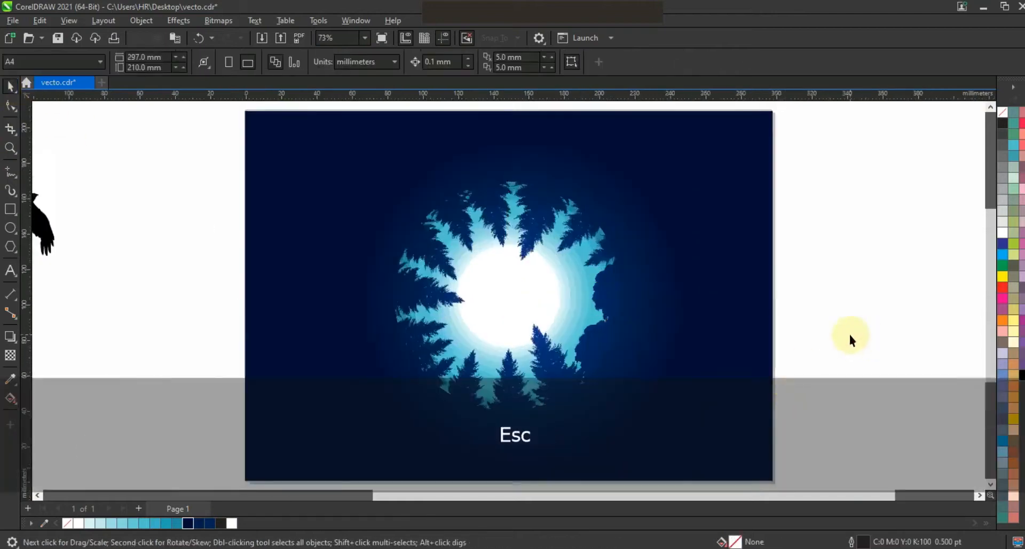
Trace the single flying-bird bitmap into a vector silhouette and place the traced bird over the white moon
scroll(810, 331, "down", 1)
right_click(423, 263)
mouse_move(496, 226)
left_click(582, 283)
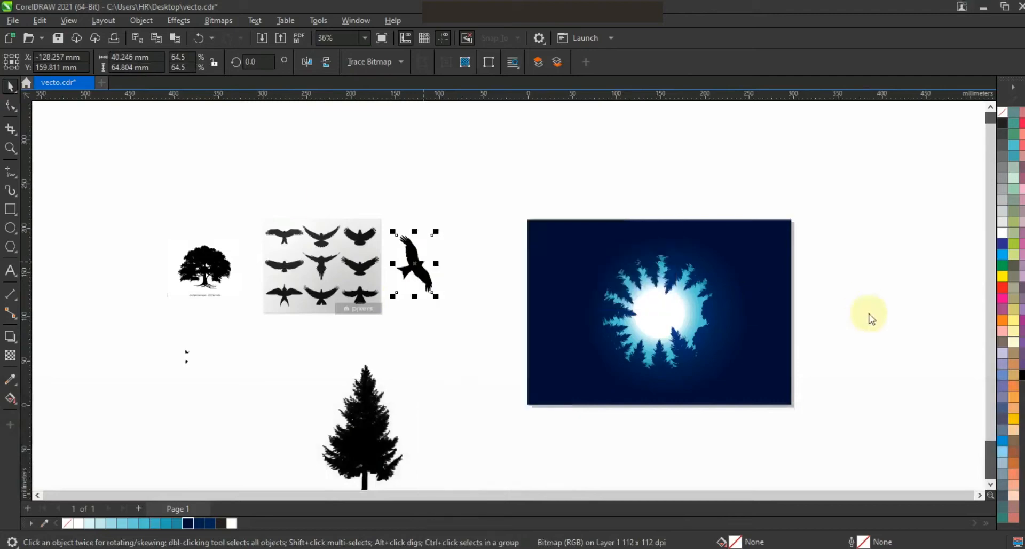
left_click(721, 460)
mouse_move(419, 270)
left_mouse_down()
mouse_move(553, 319)
mouse_move(654, 320)
mouse_move(658, 328)
left_mouse_up()
left_click(787, 278)
key("shift+F2")
key("Escape")
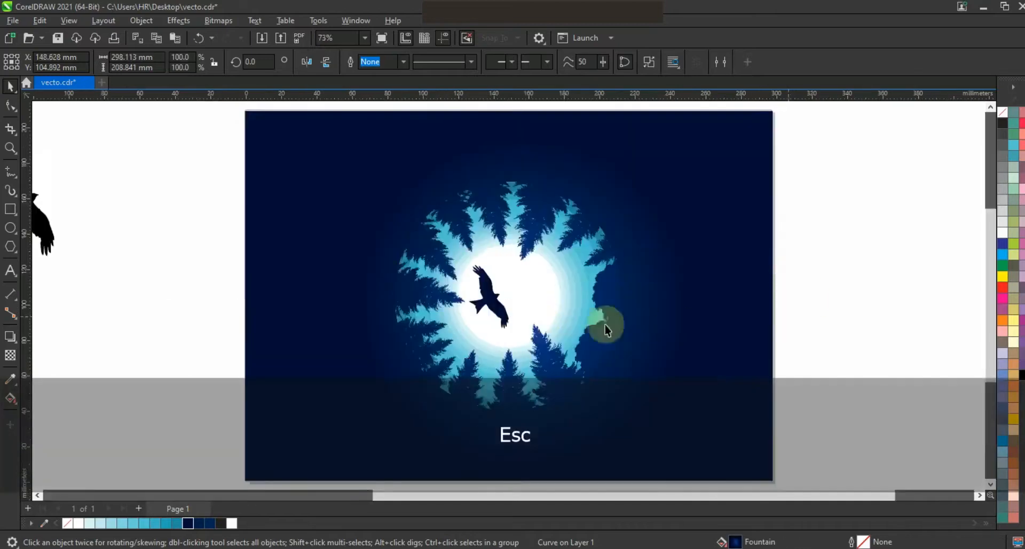
Rotate the bird silhouette to about 104° and position it near the middle of the moon at about 27 mm wide
left_click(505, 310)
left_click_drag(497, 307, 527, 268)
left_click(508, 289)
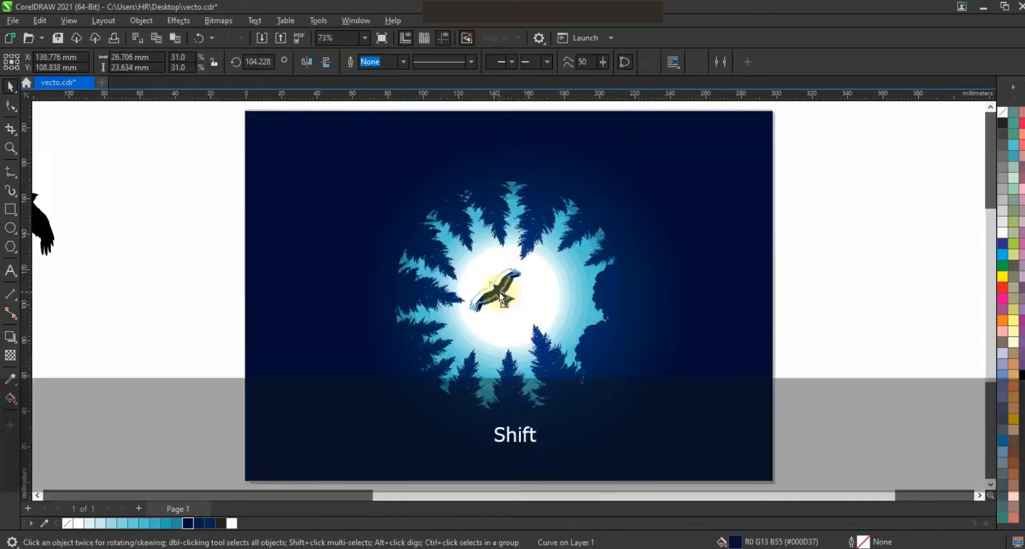
Give the bird a dark blue fountain fill and add a smaller copy about 13 mm wide to its lower right, then deselect
key("g")
left_click_drag(475, 303, 433, 261)
left_click_drag(514, 264, 481, 304)
key("space")
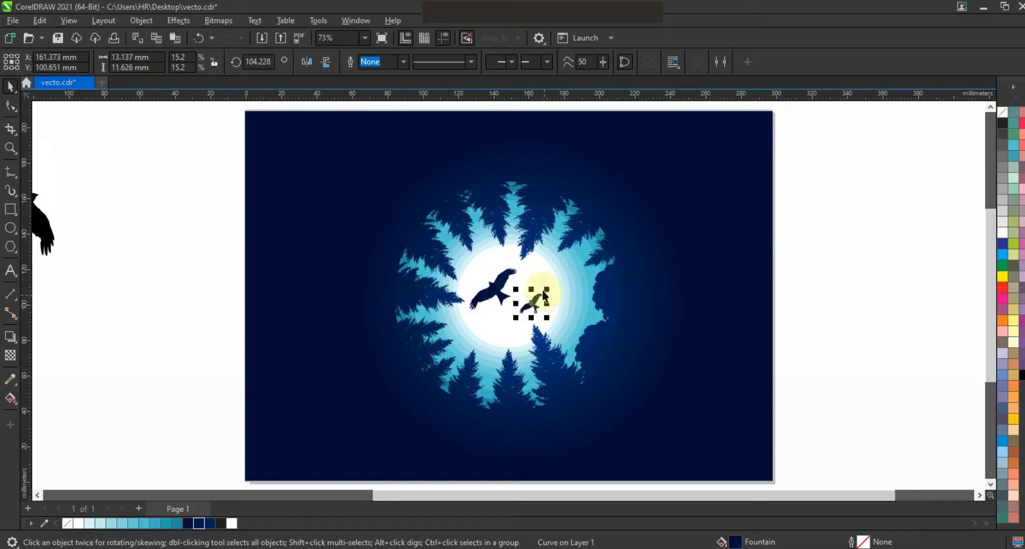
left_click(809, 279)
key("Escape")
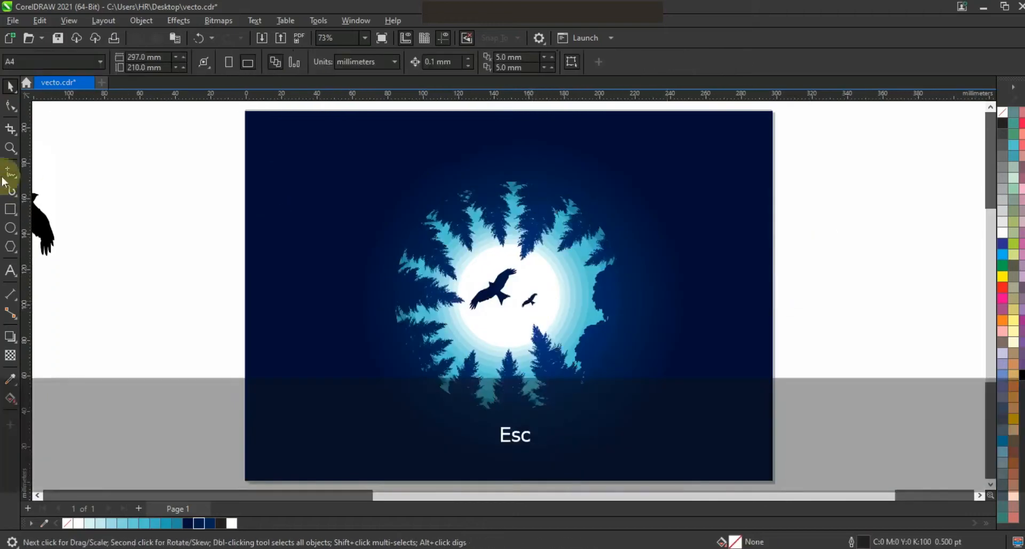
Zoom in on the moon with its tree ring and birds and view the artwork in full-screen preview
left_click(10, 148)
left_click_drag(319, 166, 704, 430)
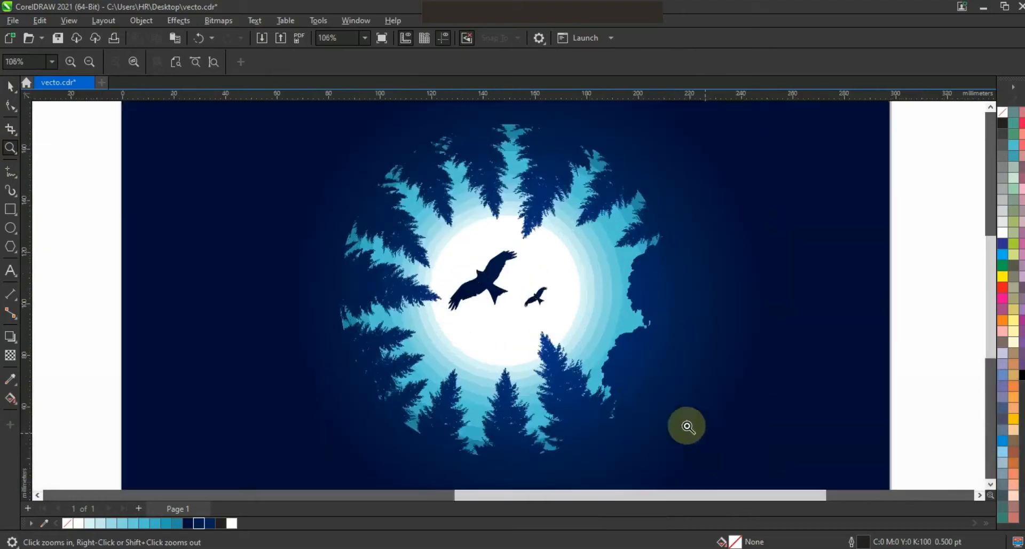
key("F9")
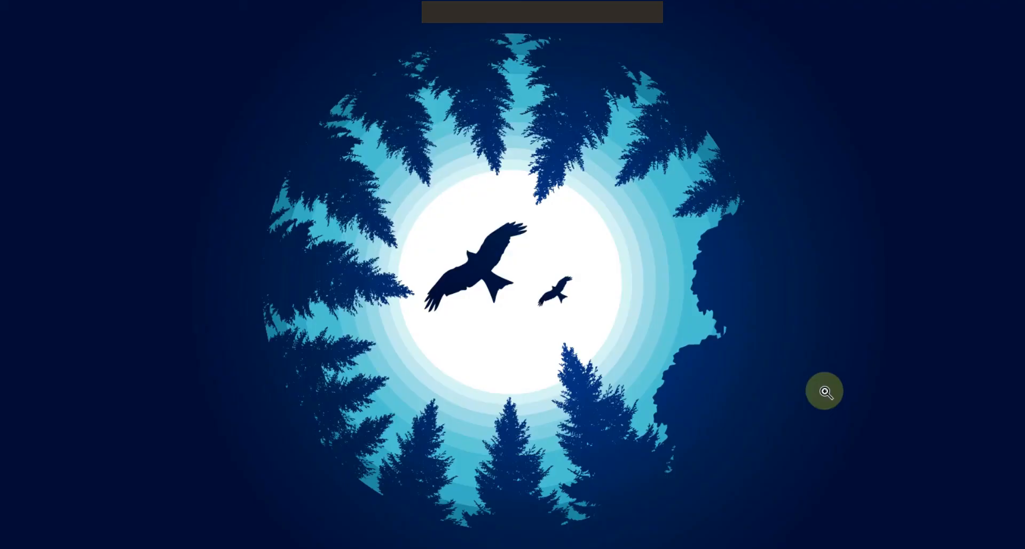